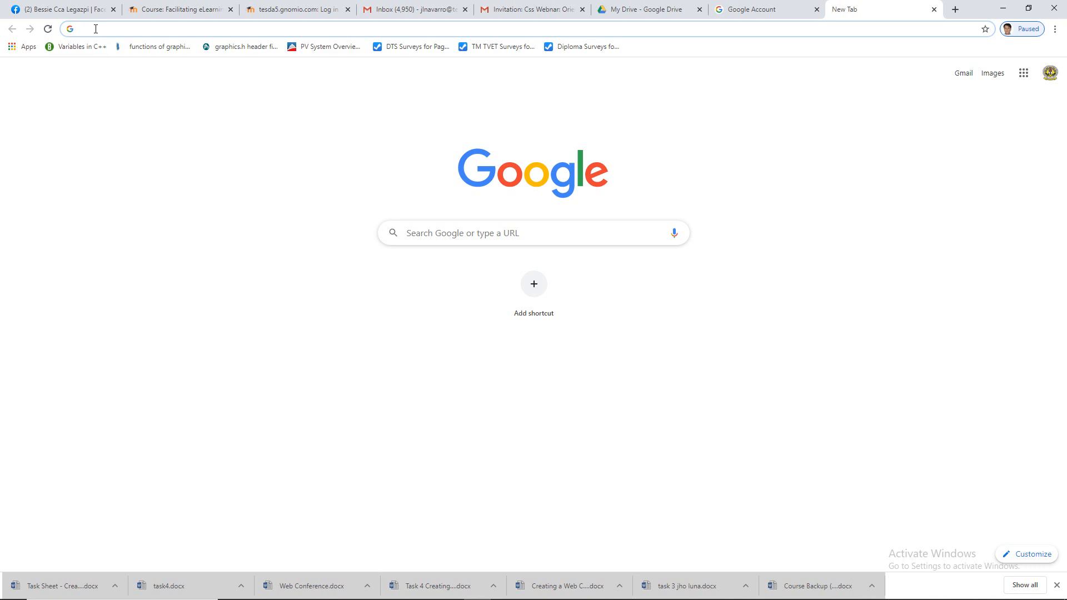
Open the Google Account page at accounts.google.com, followed by Google Calendar at calendar.google.com
{"action": "type", "text": "accounts.google.com"}
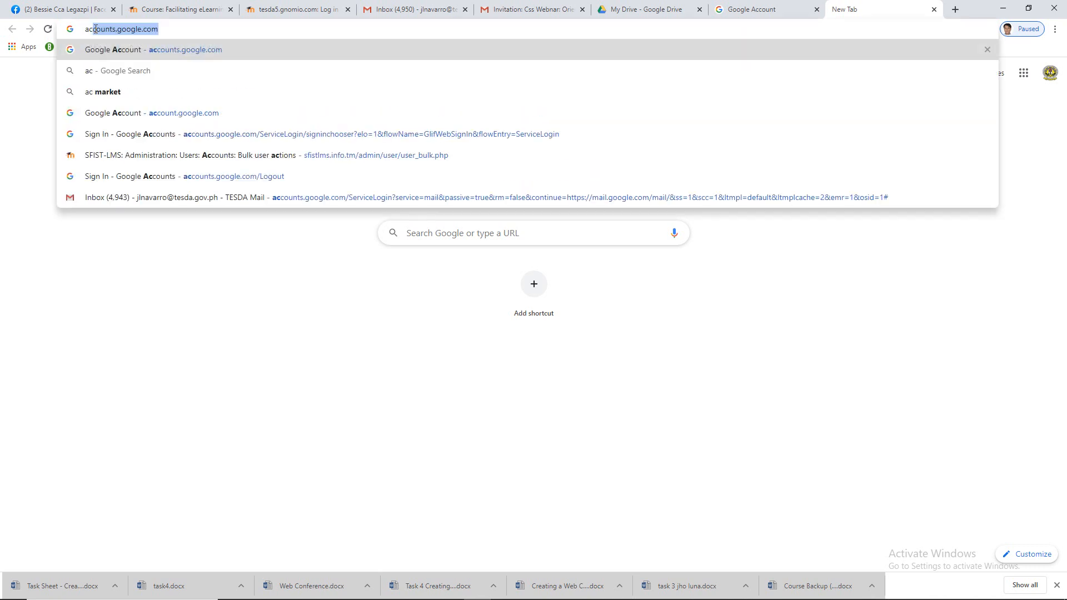
{"action": "key", "text": "Return"}
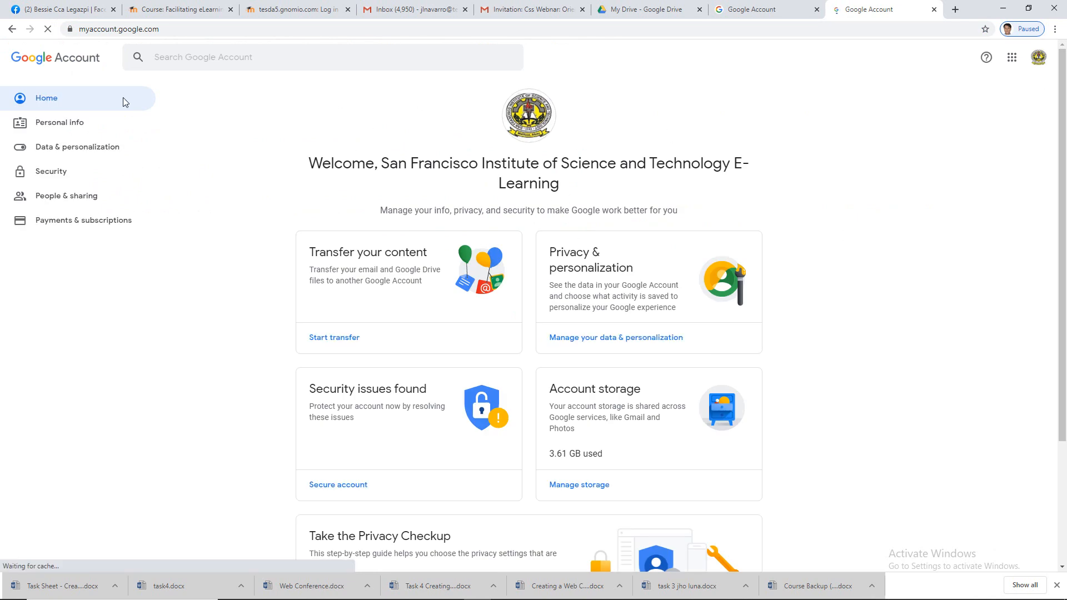
{"action": "left_click", "coordinate": [195, 29]}
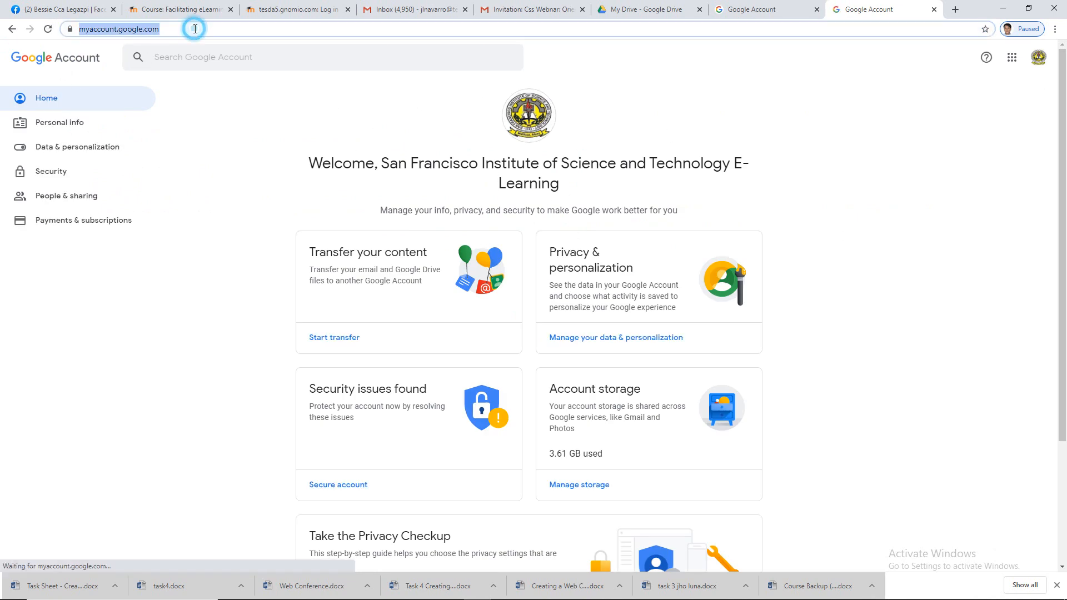
{"action": "type", "text": "calendar"}
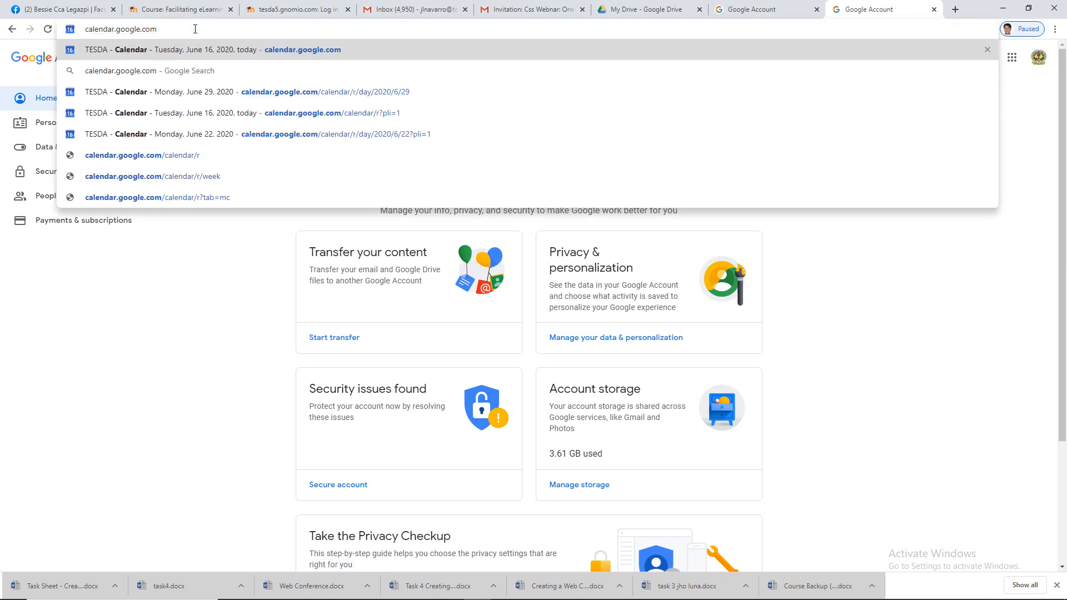
{"action": "key", "text": "Return"}
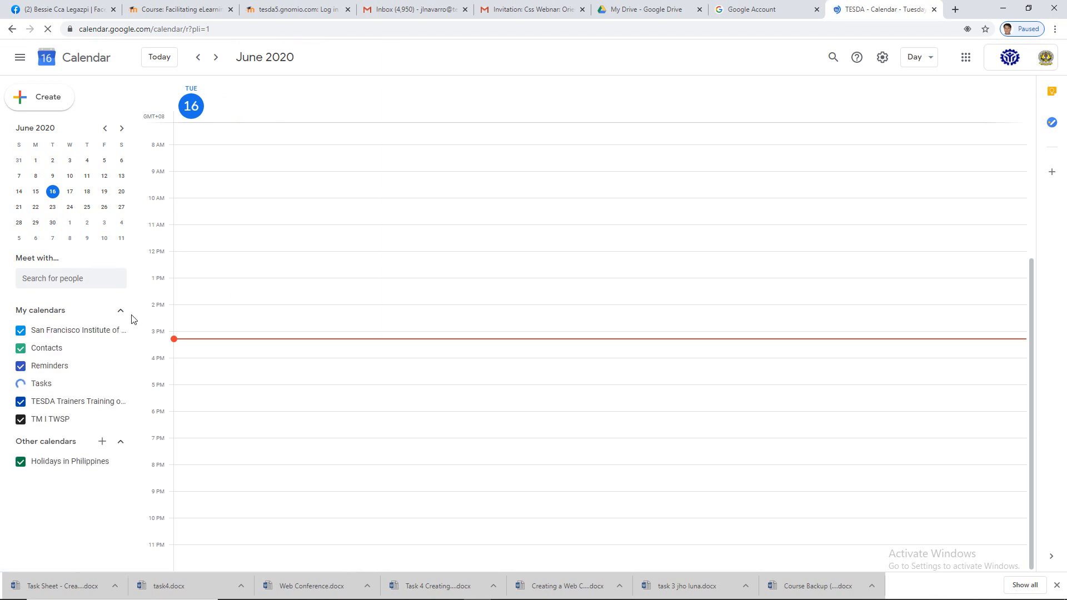
Start a new event on June 22, 2020 titled "CSS webnar on Orientation in TWSP"
{"action": "left_click", "coordinate": [36, 210]}
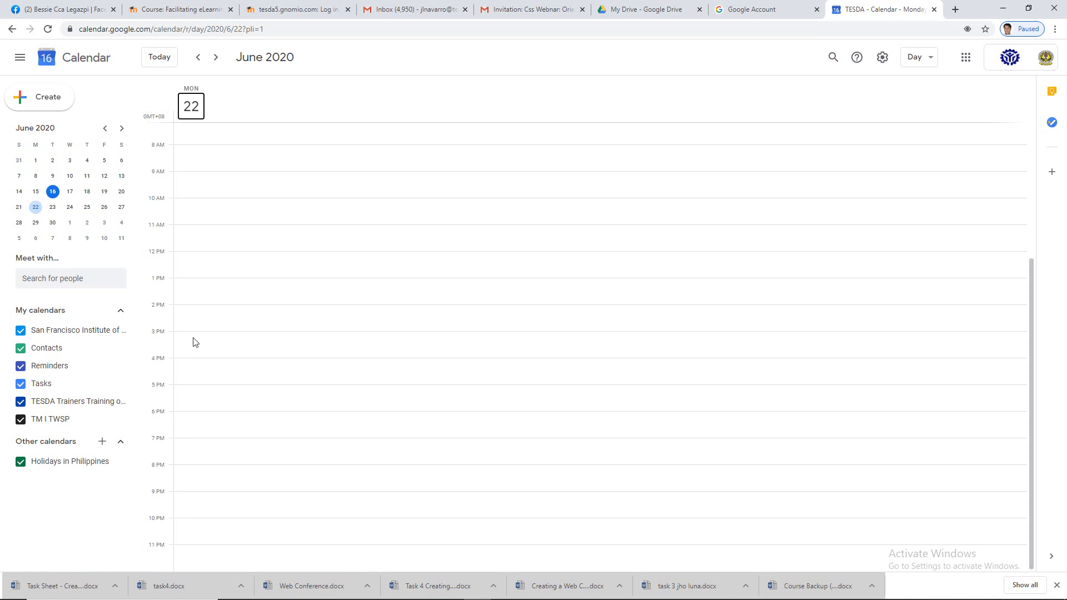
{"action": "left_click", "coordinate": [186, 175]}
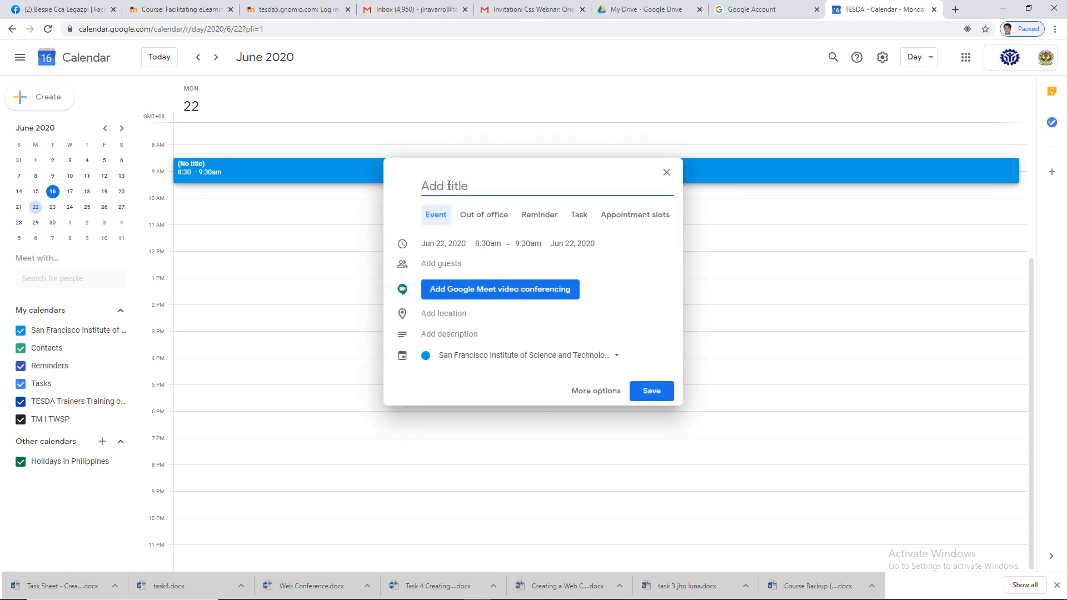
{"action": "type", "text": "CSS webnar on Orientation i"}
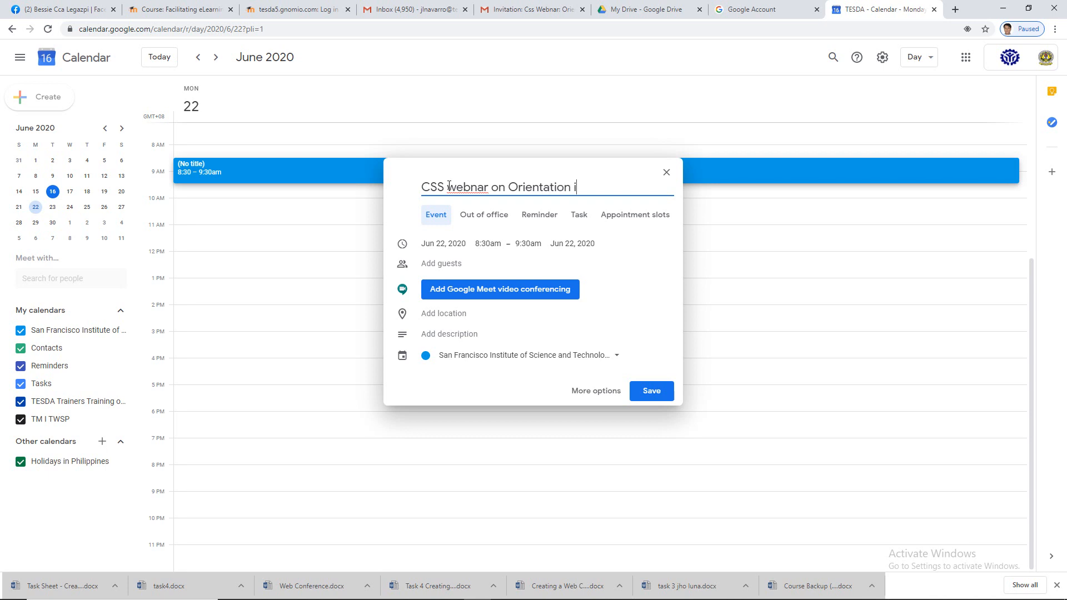
{"action": "type", "text": "WSP"}
Set the event's start time to 9:00am and its end time to 11:00am
{"action": "left_click", "coordinate": [489, 245]}
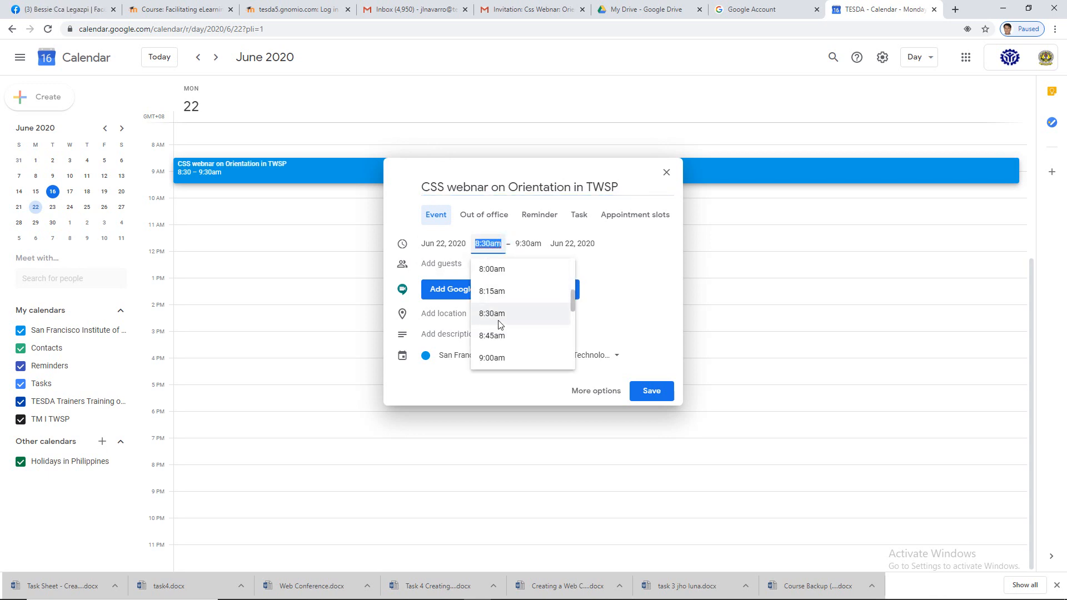
{"action": "left_click", "coordinate": [492, 357]}
{"action": "left_click", "coordinate": [525, 245]}
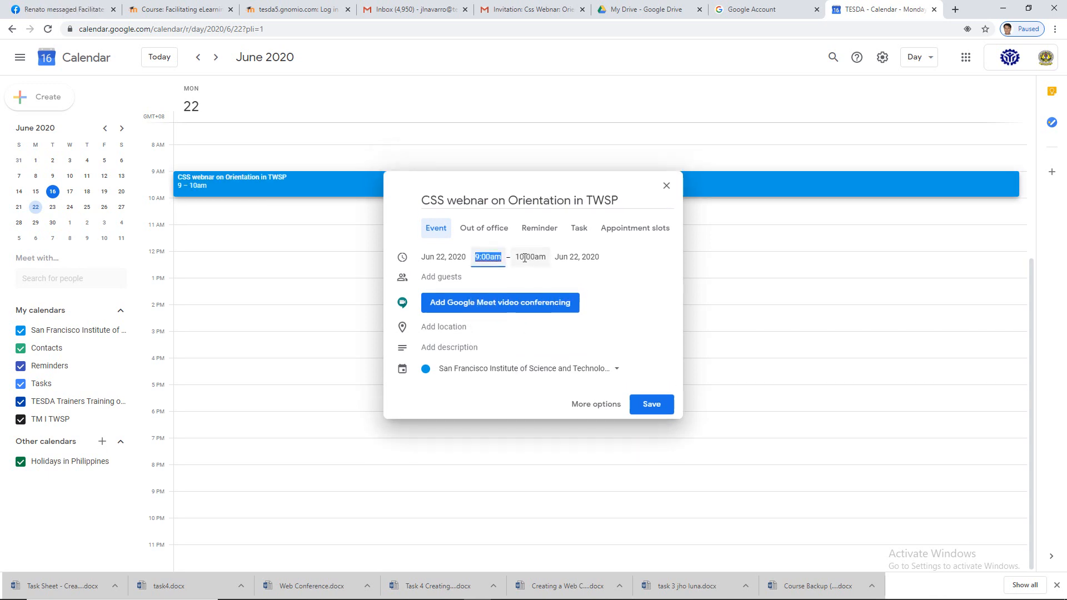
{"action": "type", "text": "11"}
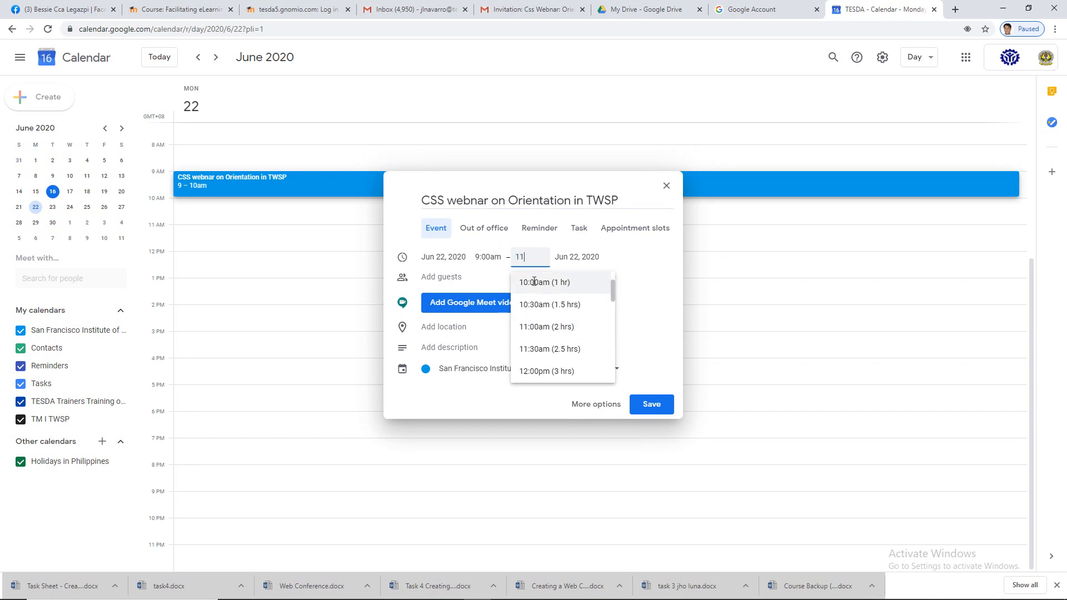
{"action": "left_click", "coordinate": [542, 328]}
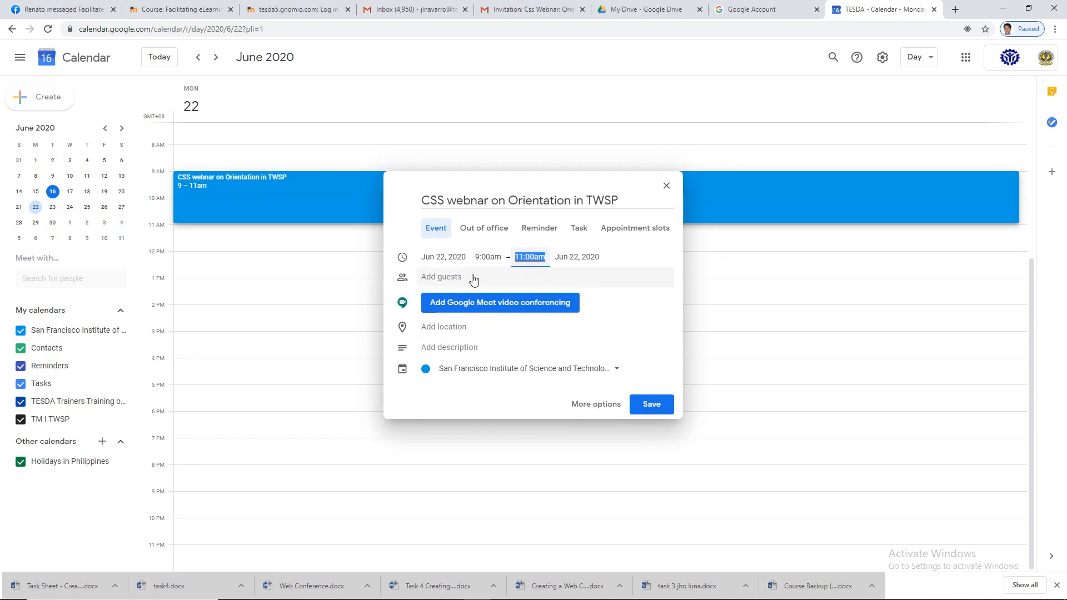
Add Google Meet video conferencing to the event and save it
{"action": "left_click", "coordinate": [481, 309]}
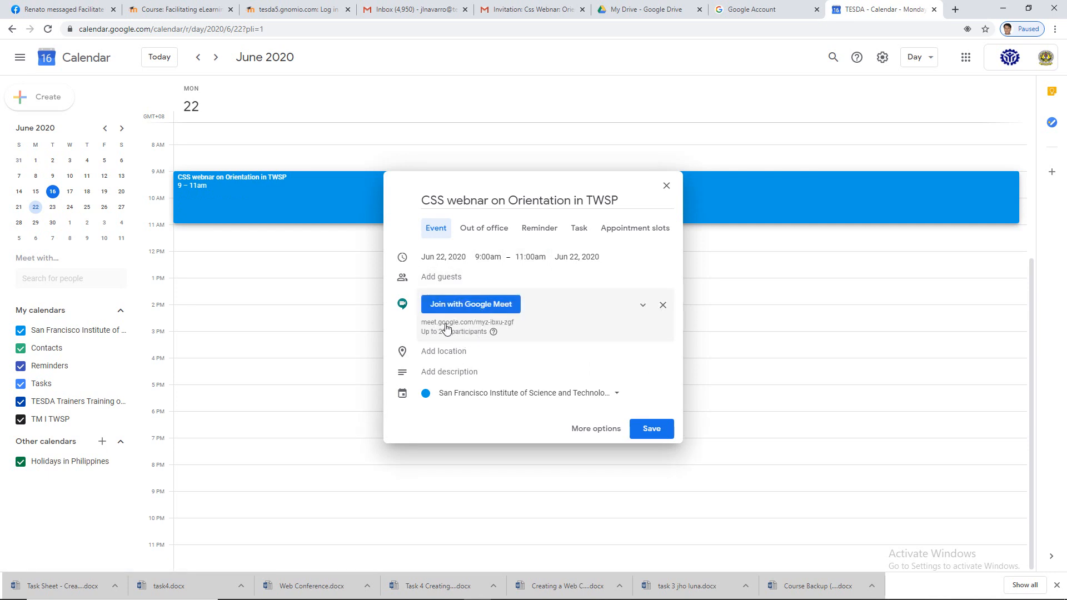
{"action": "left_click", "coordinate": [641, 432]}
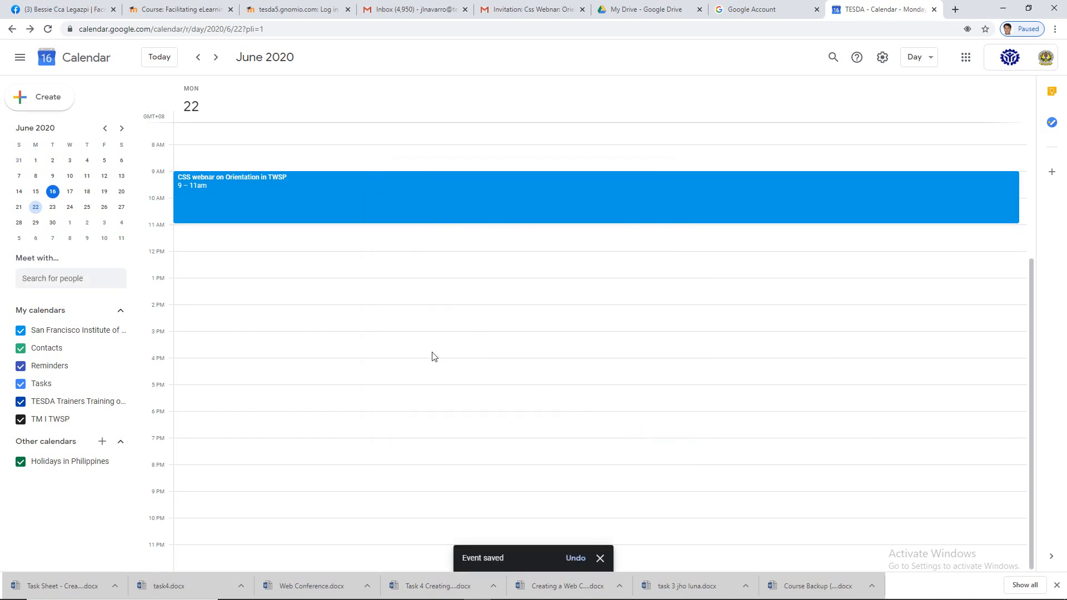
Open the saved webinar event for editing and set its reminder to an email 1 day before
{"action": "double_click", "coordinate": [208, 190]}
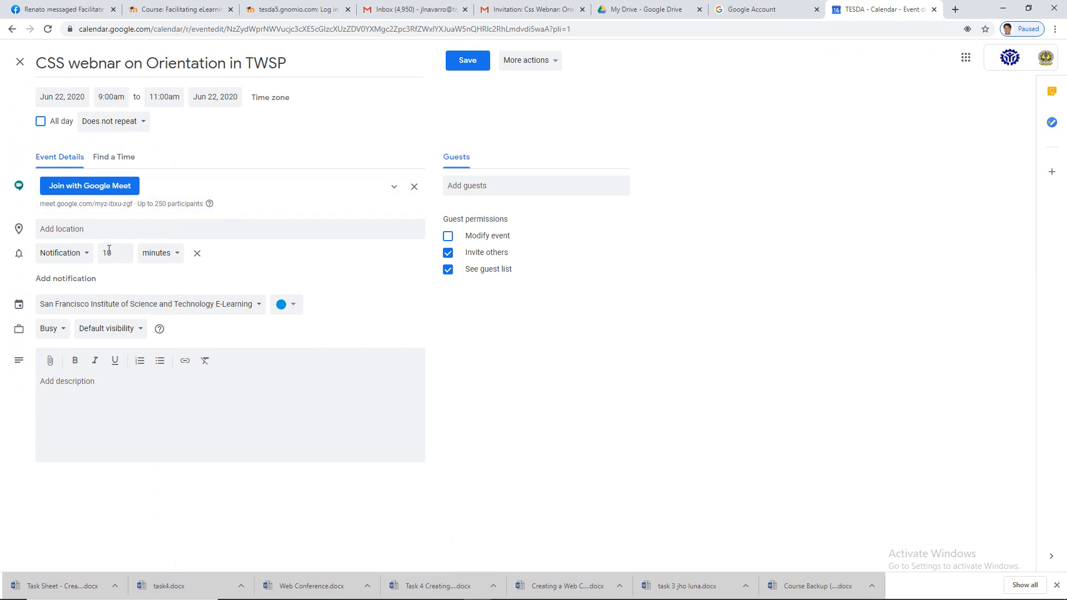
{"action": "left_click", "coordinate": [69, 259]}
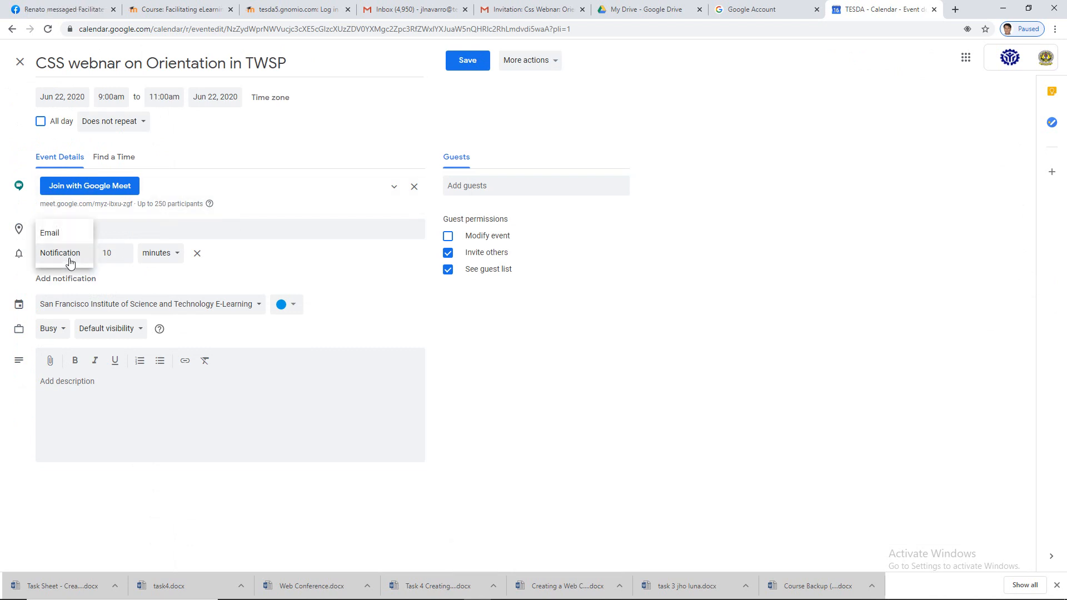
{"action": "left_click", "coordinate": [53, 232]}
{"action": "left_click", "coordinate": [87, 260]}
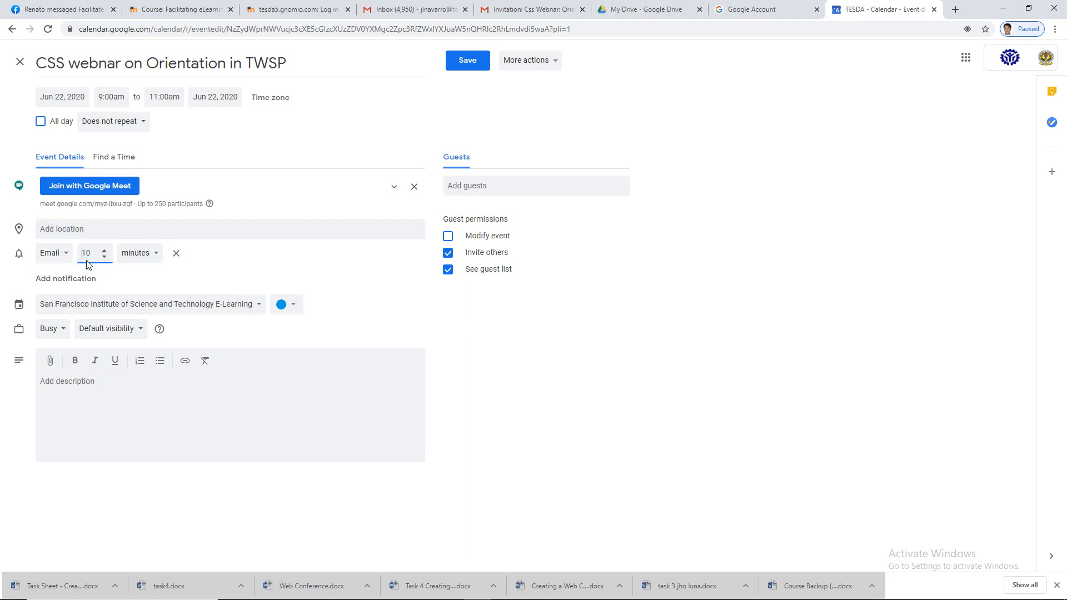
{"action": "left_click", "coordinate": [104, 256]}
{"action": "left_click", "coordinate": [104, 257]}
{"action": "left_click", "coordinate": [104, 257]}
{"action": "left_click", "coordinate": [104, 257]}
{"action": "left_click", "coordinate": [104, 256]}
{"action": "left_click", "coordinate": [103, 257]}
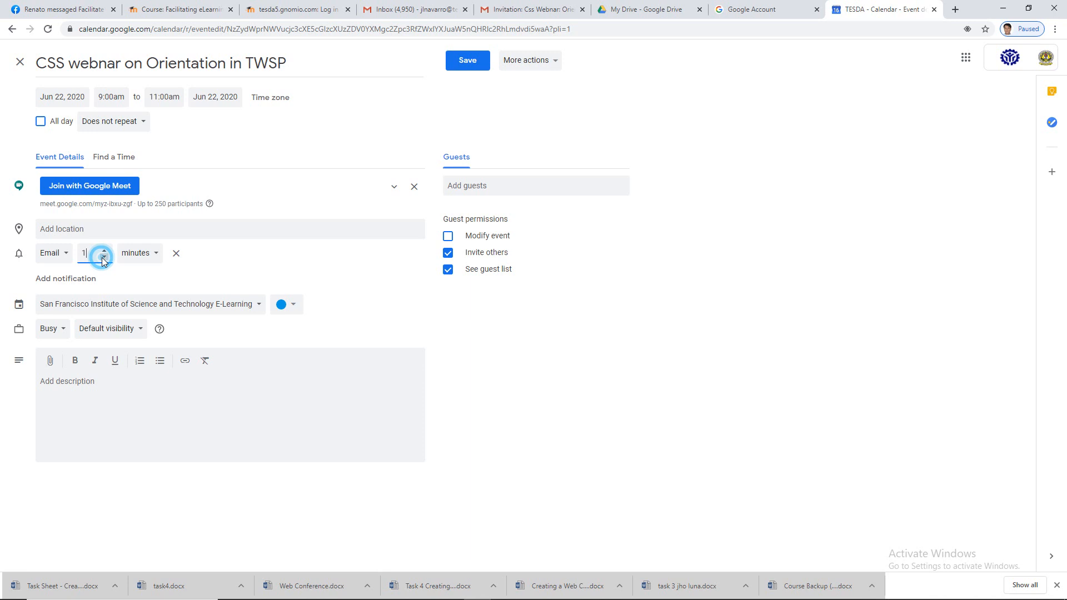
{"action": "left_click", "coordinate": [143, 258]}
{"action": "left_click", "coordinate": [134, 293]}
Enter the event description "This is use to discuss to orientation on TWSP", correcting the misspelled "discss"
{"action": "left_click", "coordinate": [83, 383]}
{"action": "type", "text": "This "}
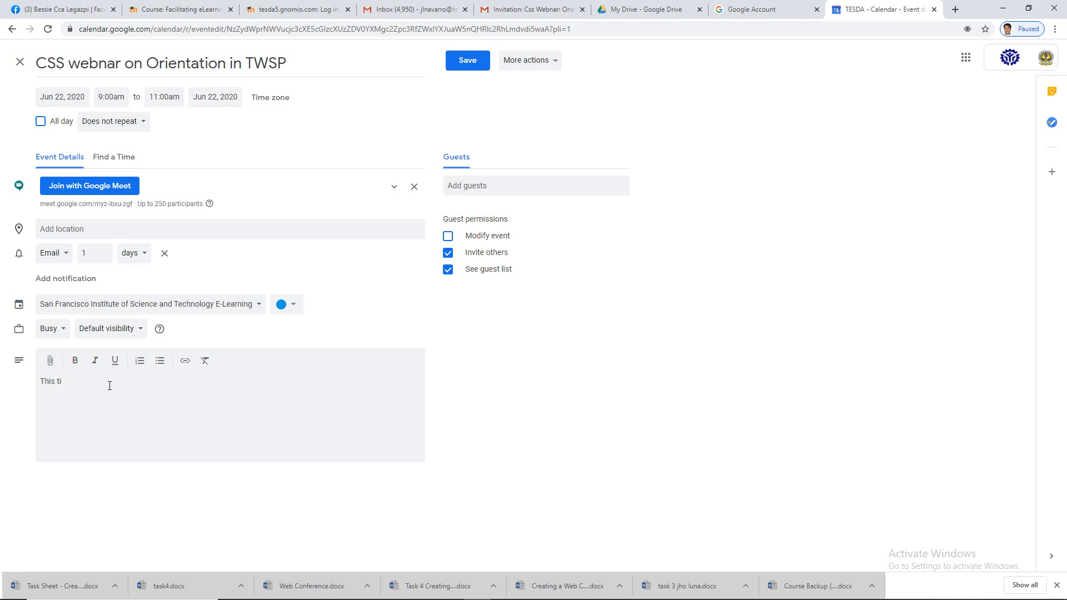
{"action": "type", "text": "is use to discss"}
{"action": "right_click", "coordinate": [105, 381]}
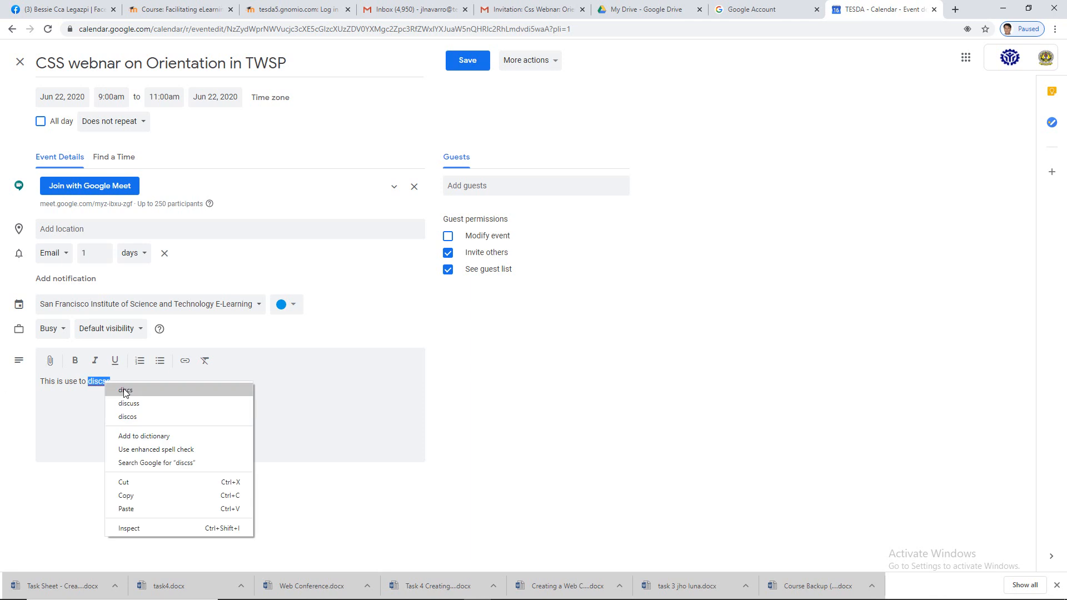
{"action": "left_click", "coordinate": [129, 404]}
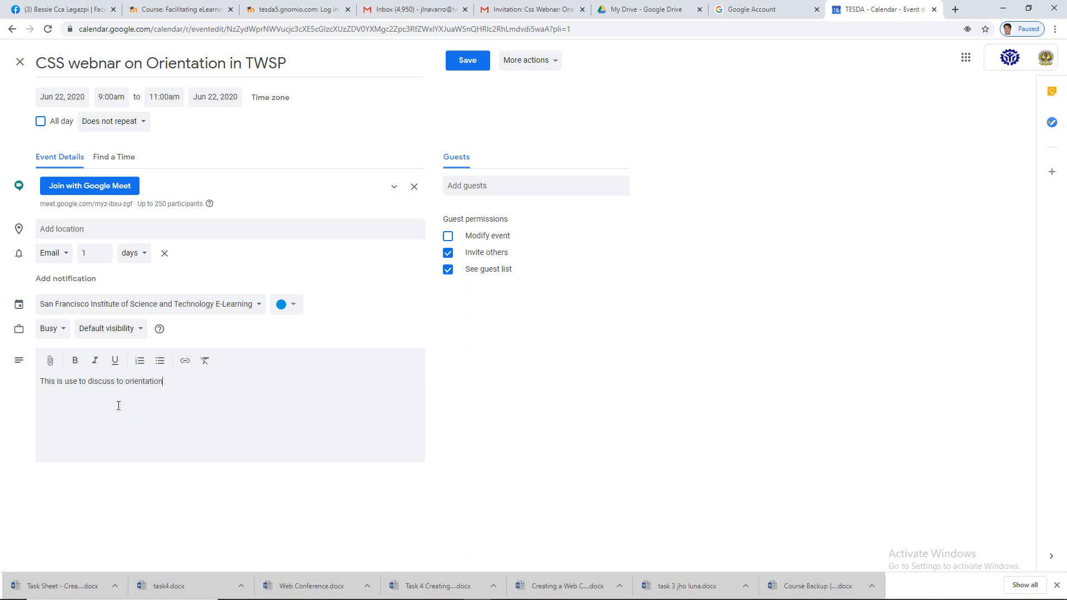
{"action": "type", "text": "to orientation on TWSP"}
Set the event's availability to Free and its visibility to Public
{"action": "left_click", "coordinate": [54, 334]}
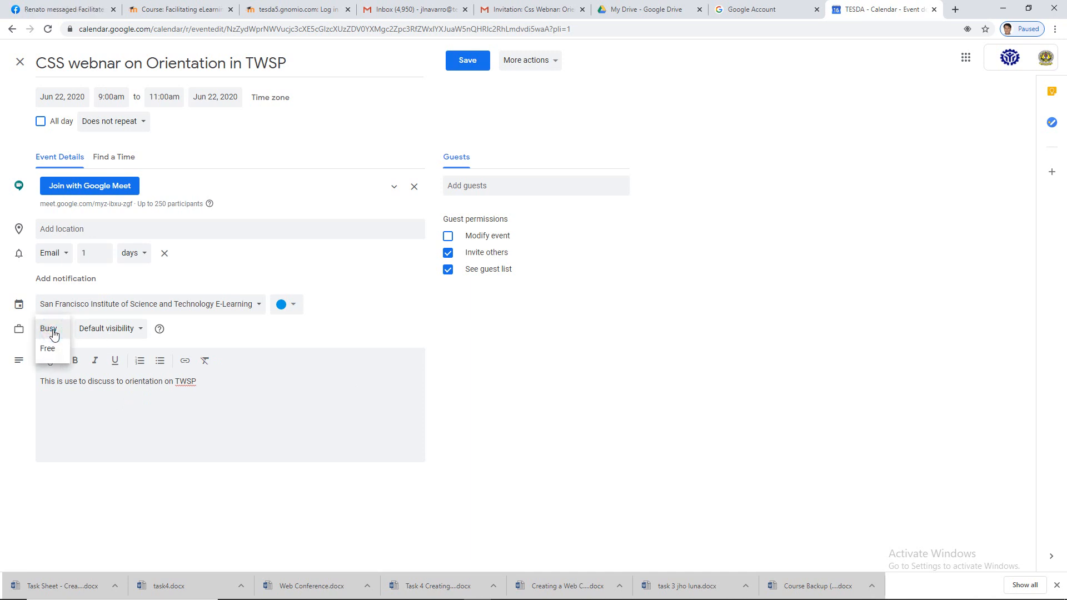
{"action": "left_click", "coordinate": [45, 345]}
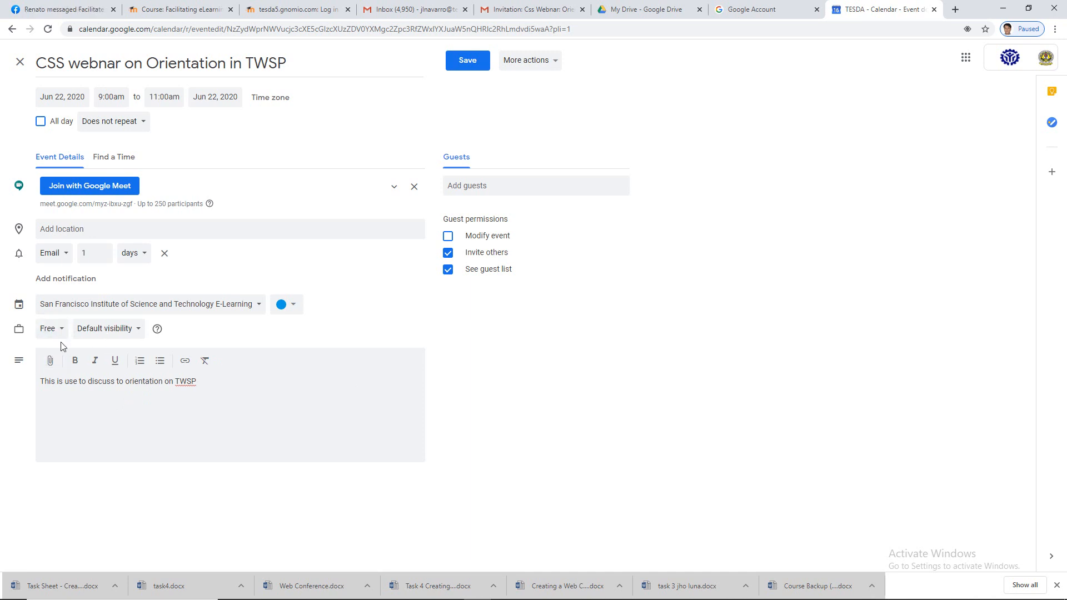
{"action": "left_click", "coordinate": [105, 334]}
{"action": "left_click", "coordinate": [102, 356]}
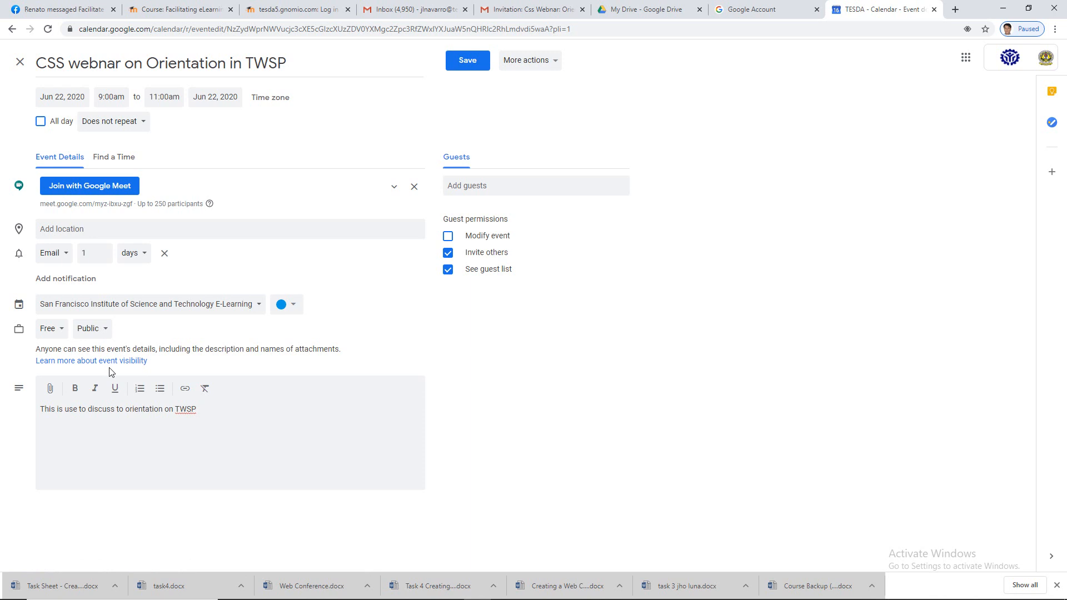
Add two guests to the event from the contact suggestions, one with a TESDA address and one with a Gmail address
{"action": "left_click", "coordinate": [478, 190]}
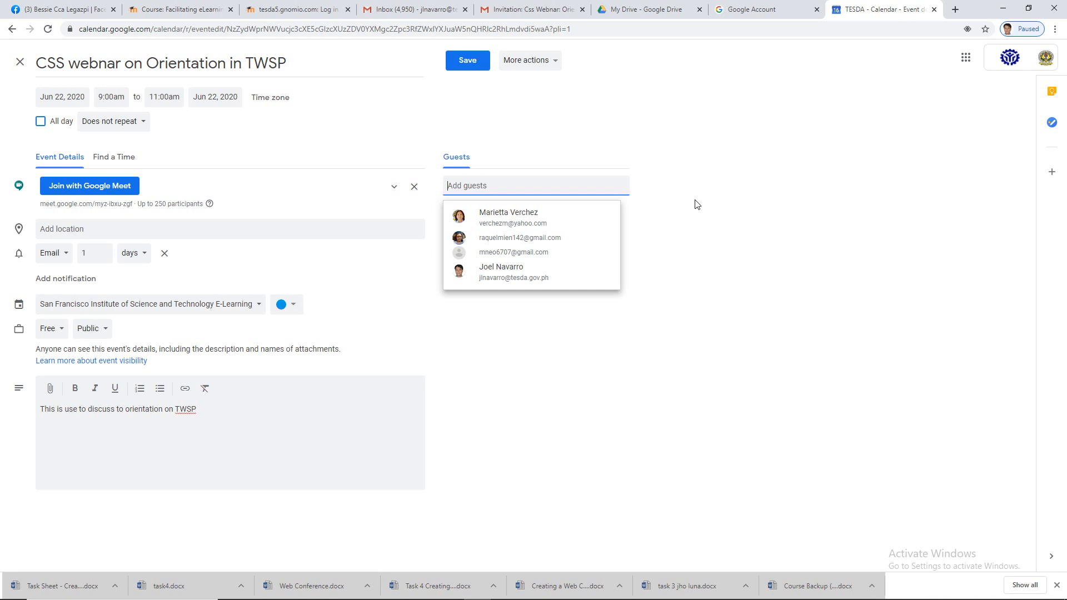
{"action": "type", "text": "j"}
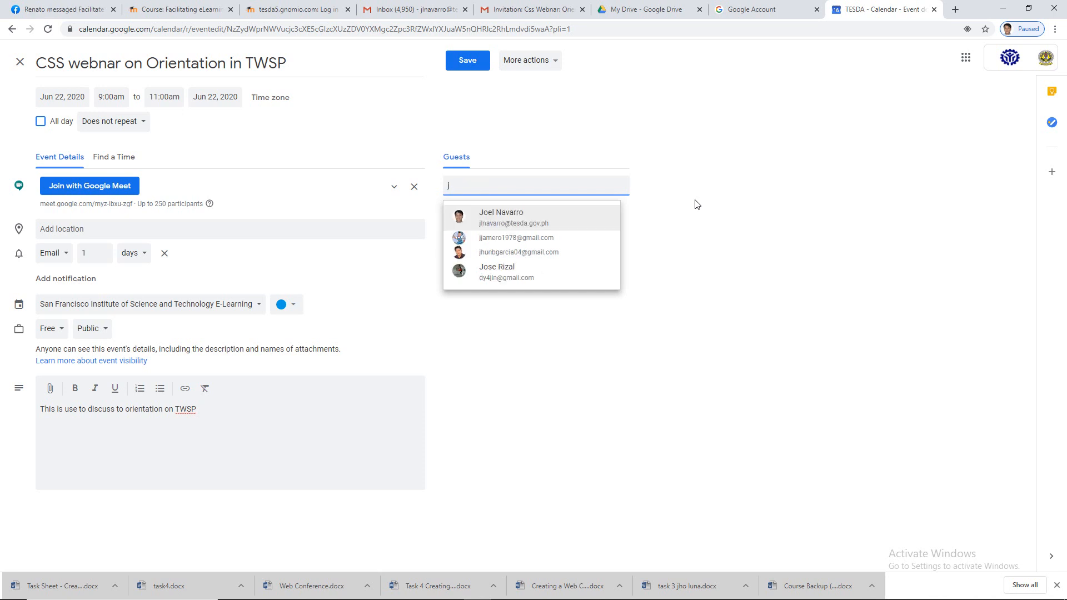
{"action": "left_click", "coordinate": [543, 222]}
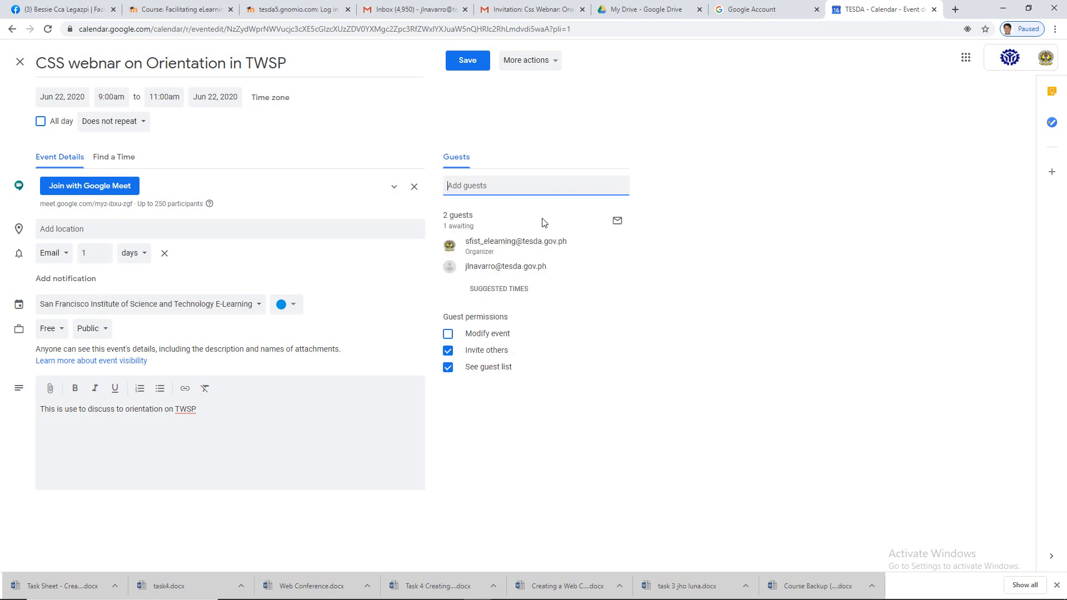
{"action": "left_click", "coordinate": [478, 183]}
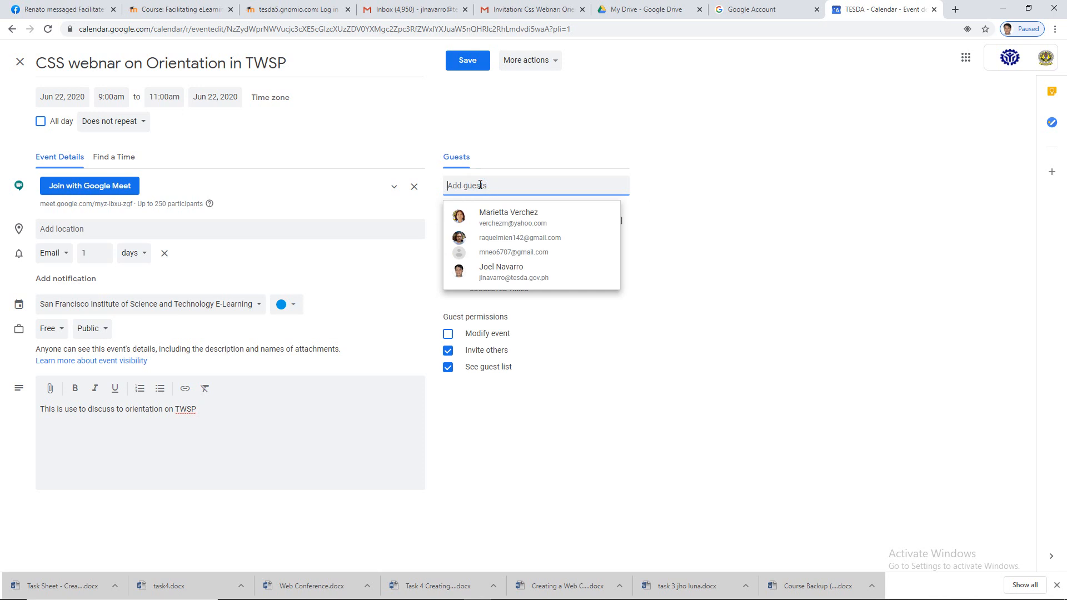
{"action": "type", "text": "dy"}
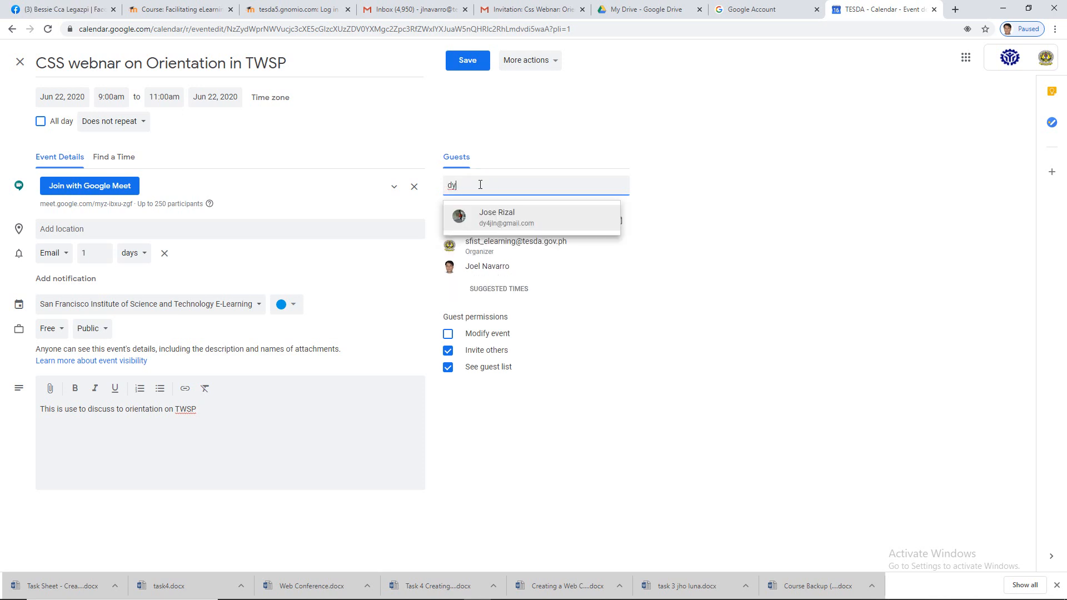
{"action": "left_click", "coordinate": [503, 214]}
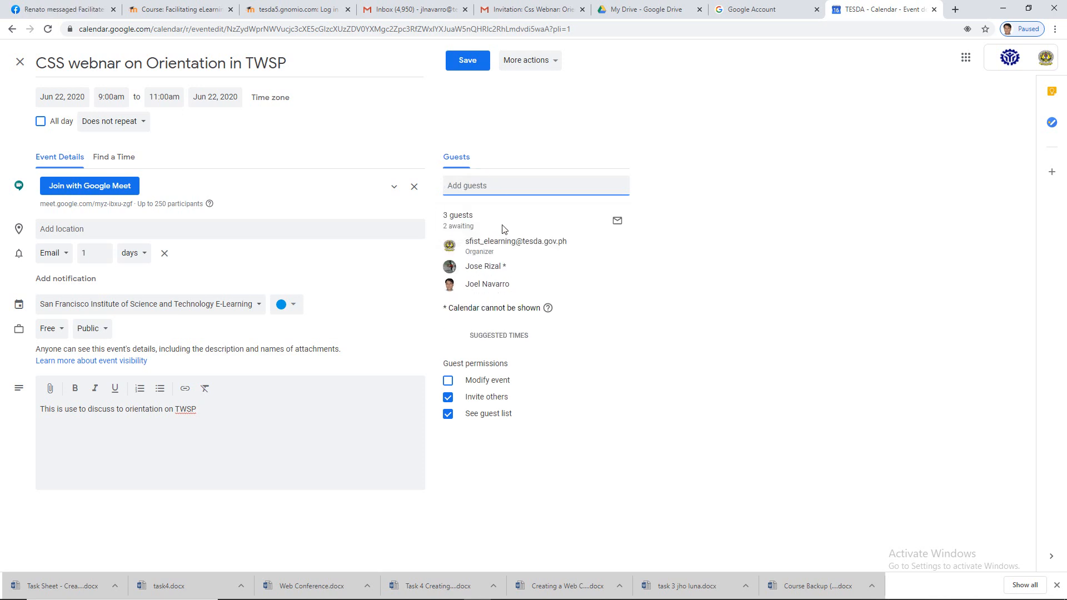
Apply (GMT+08:00) Philippine Standard Time as the event's time zone
{"action": "left_click", "coordinate": [269, 98]}
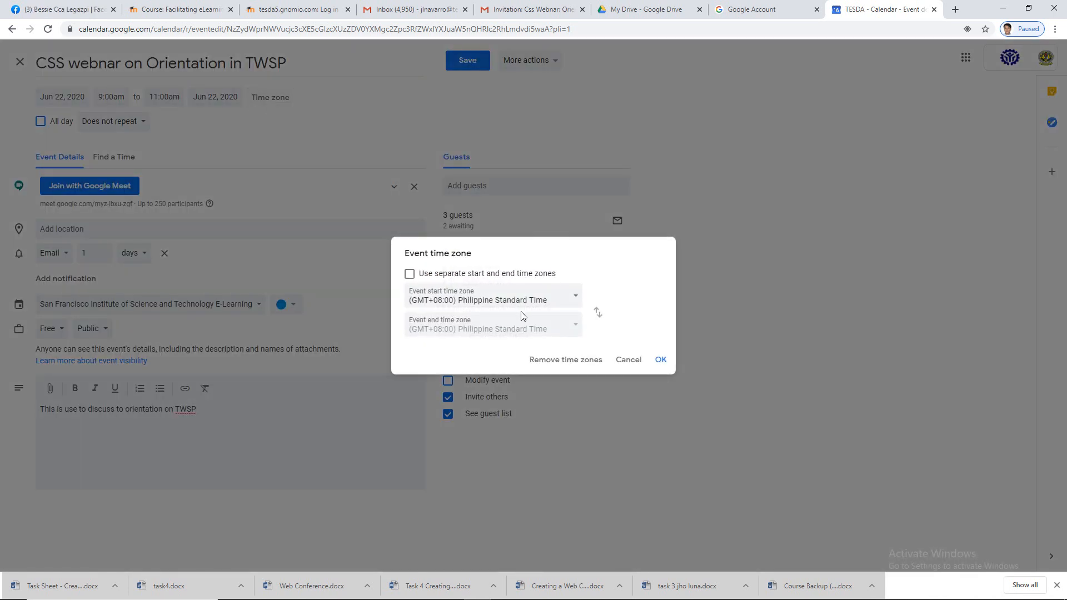
{"action": "left_click", "coordinate": [661, 359]}
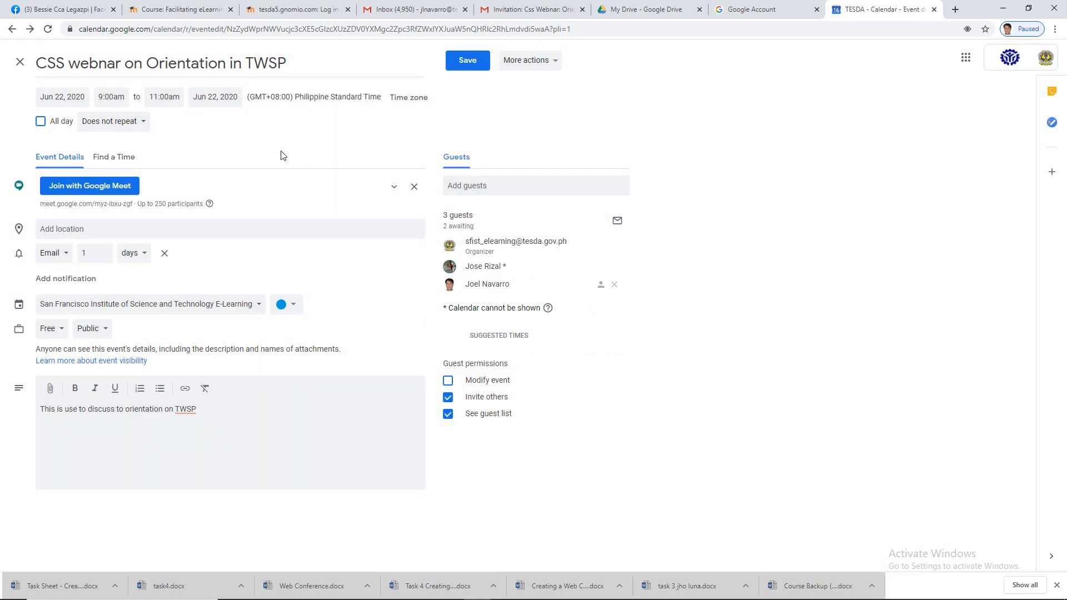
Save the event and send invitation emails to the guests, including the one outside the organization
{"action": "left_click", "coordinate": [459, 62]}
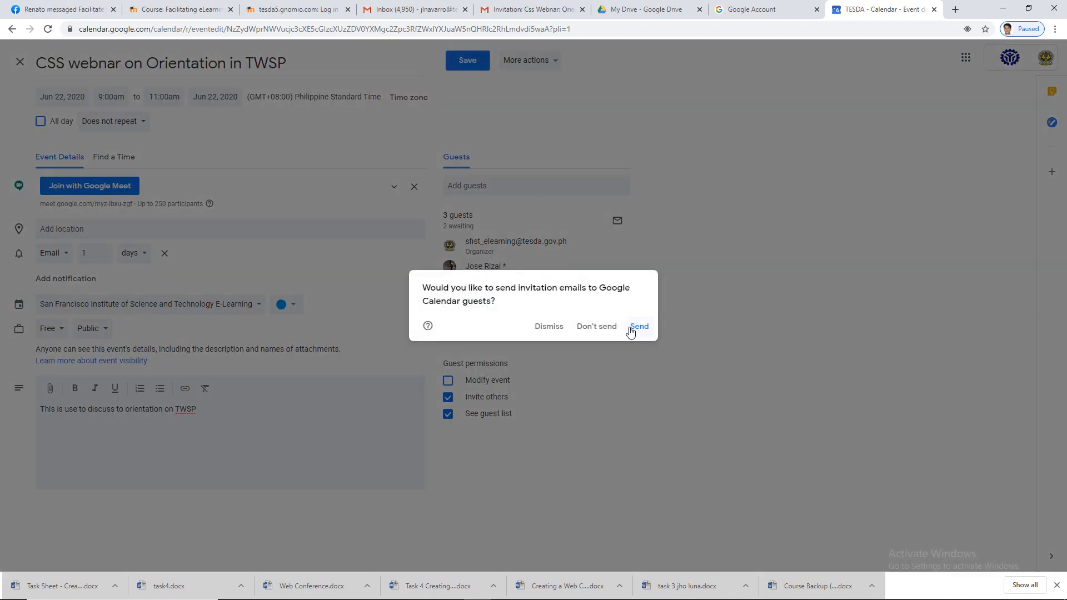
{"action": "left_click", "coordinate": [638, 328]}
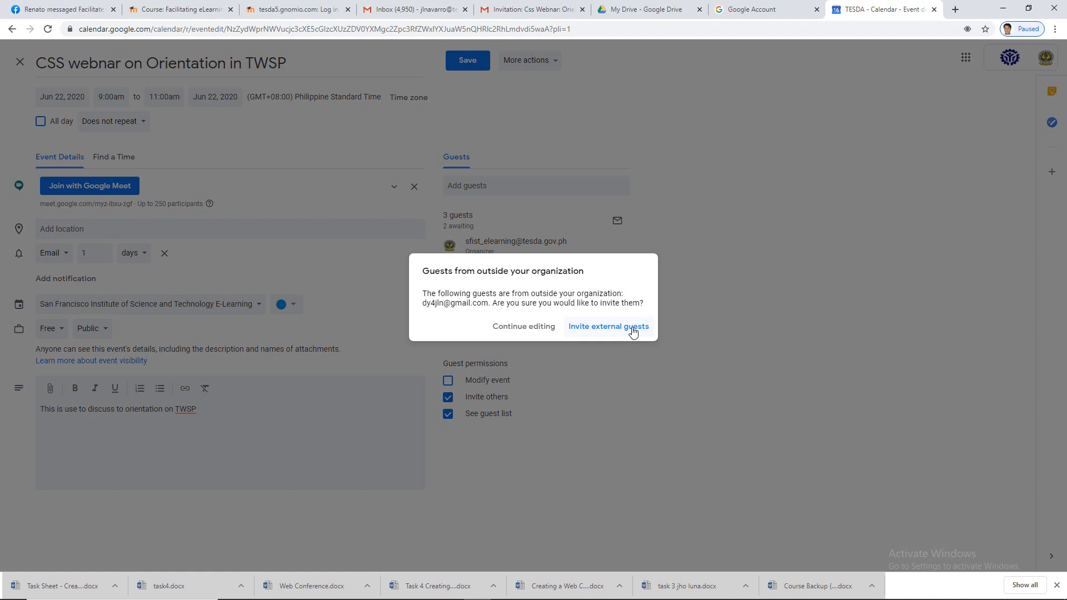
{"action": "left_click", "coordinate": [633, 329]}
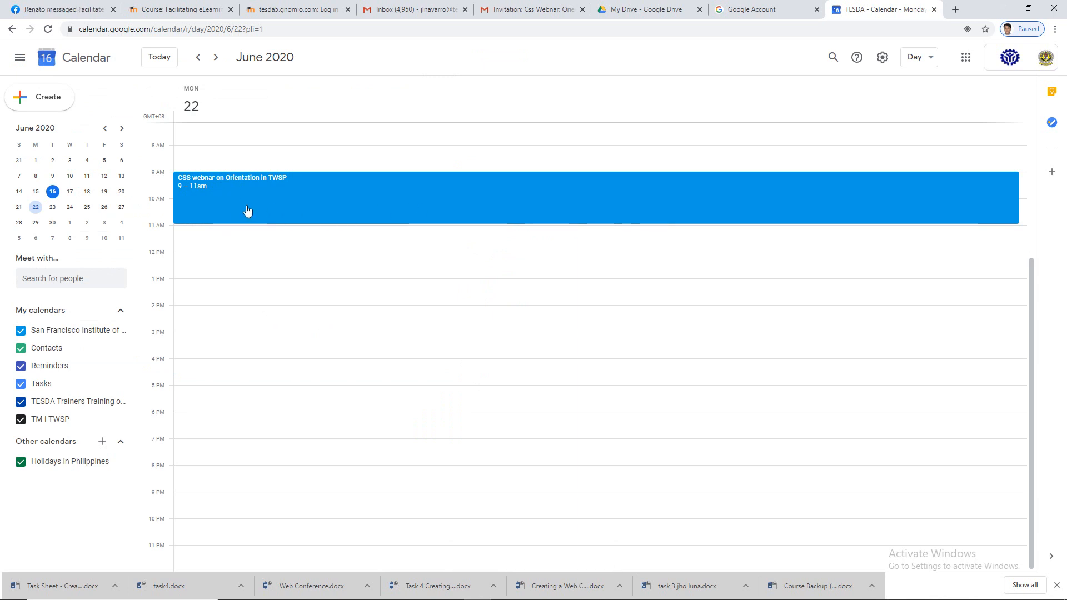
Open the June 22 CSS webinar event for editing and select the meeting ID in its expanded Google Meet details
{"action": "left_click", "coordinate": [206, 201]}
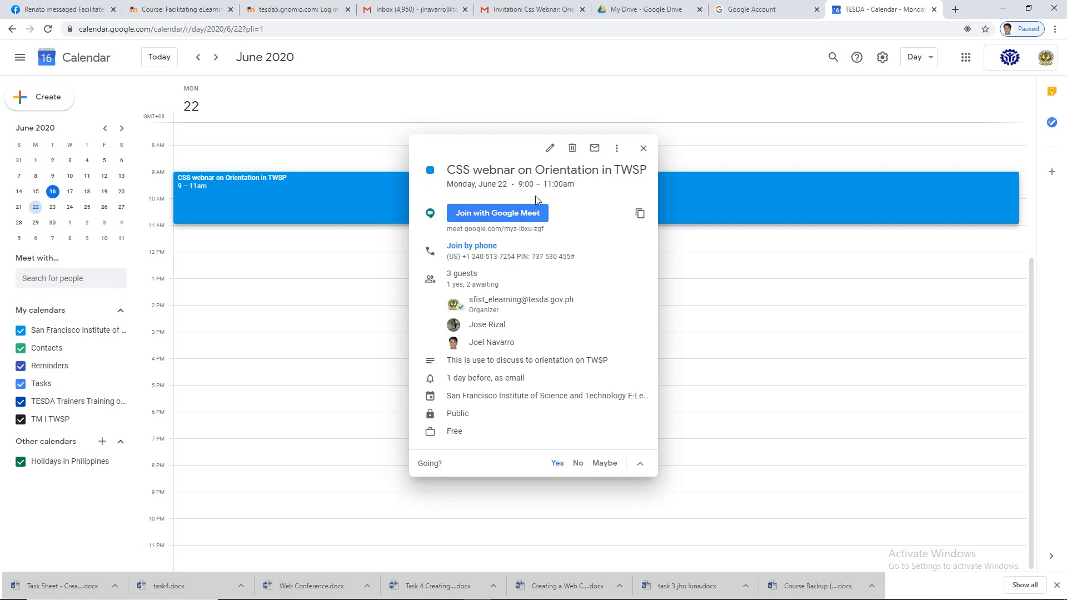
{"action": "left_click", "coordinate": [642, 147]}
{"action": "double_click", "coordinate": [199, 185]}
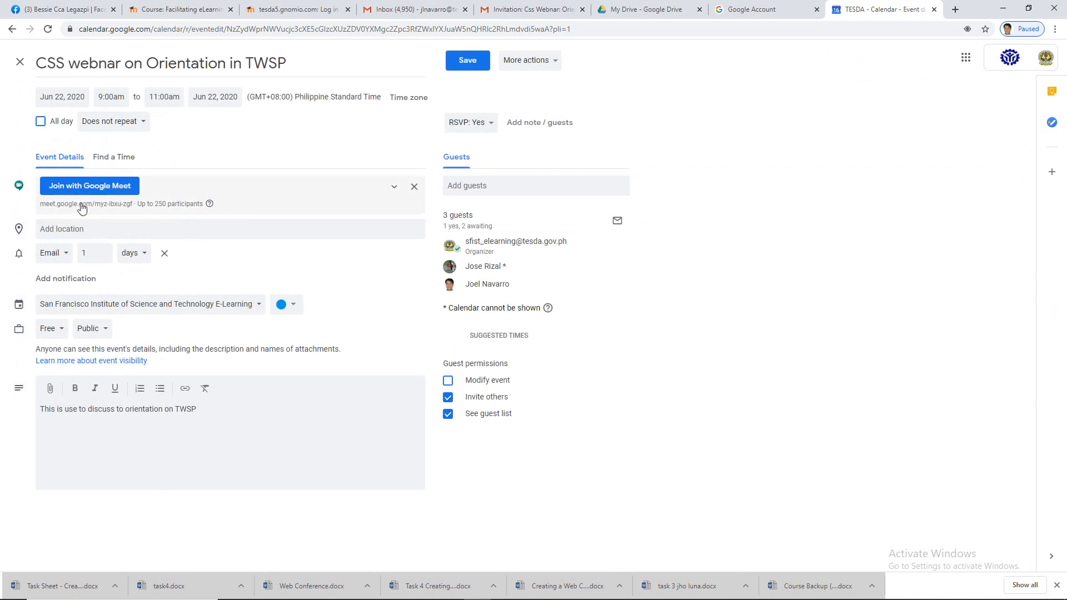
{"action": "left_click", "coordinate": [81, 204]}
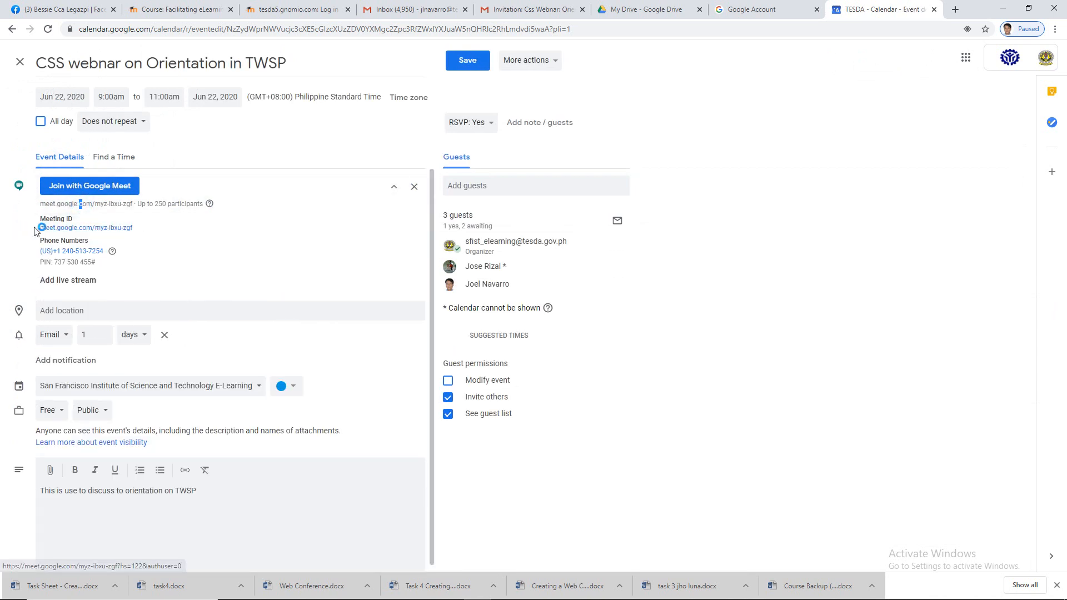
{"action": "left_click", "coordinate": [143, 229]}
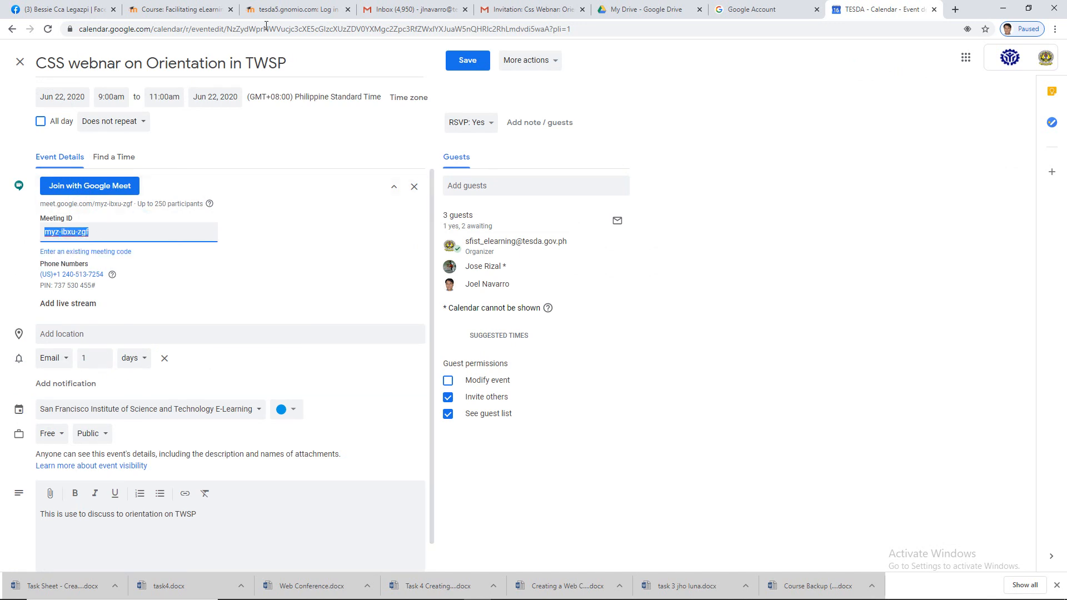
Switch to the tesda5.gnomio.com Moodle site, log in with the prefilled admin account, and go to its site home
{"action": "left_click", "coordinate": [282, 15]}
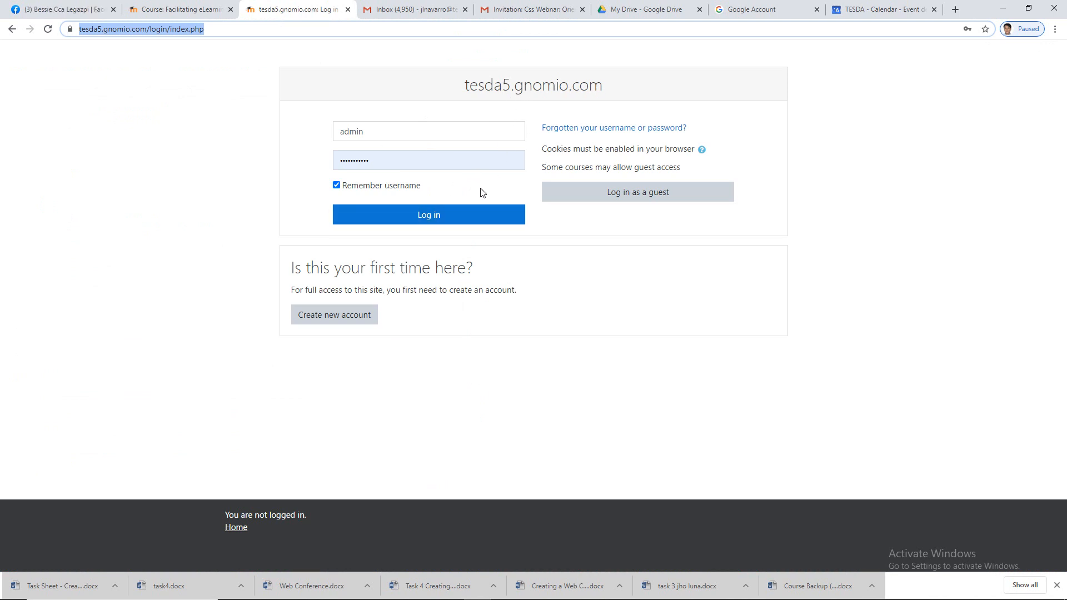
{"action": "left_click", "coordinate": [437, 216]}
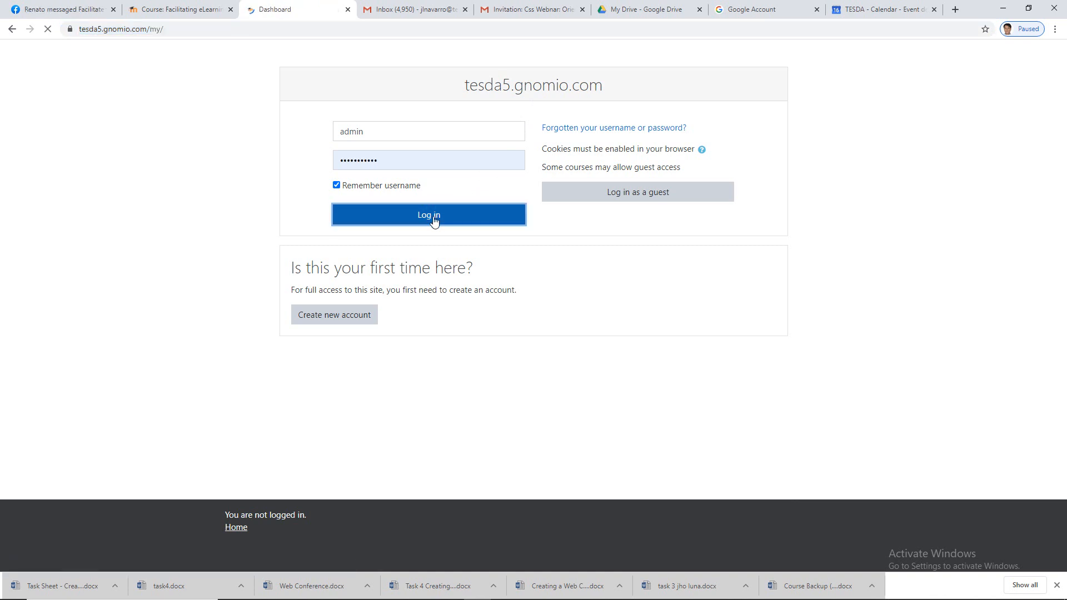
{"action": "scroll", "coordinate": [431, 248], "scroll_direction": "down", "scroll_amount": 4}
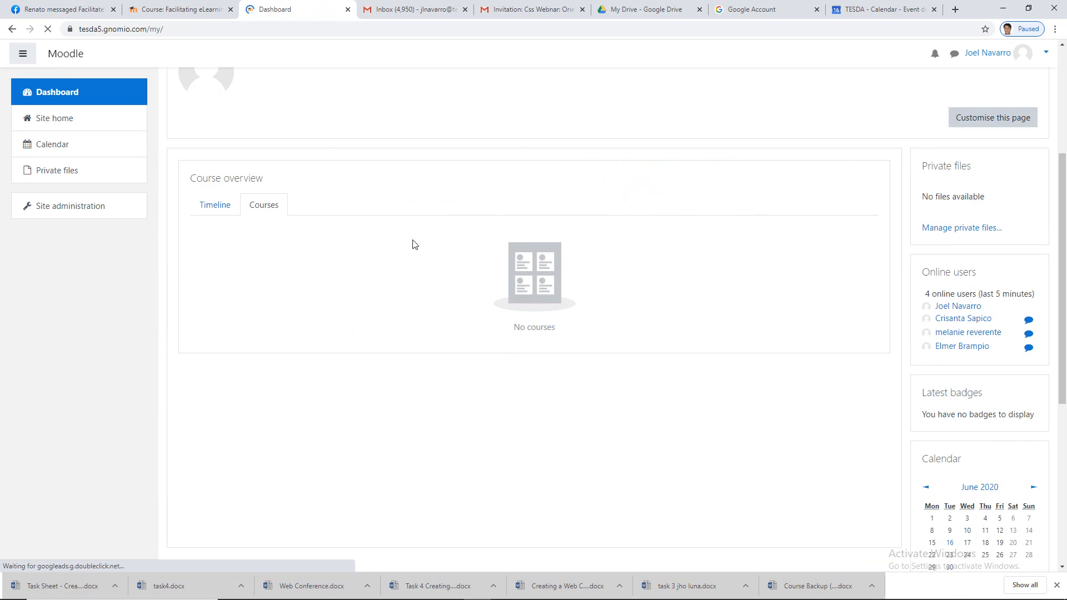
{"action": "left_click", "coordinate": [80, 205]}
{"action": "left_click", "coordinate": [58, 119]}
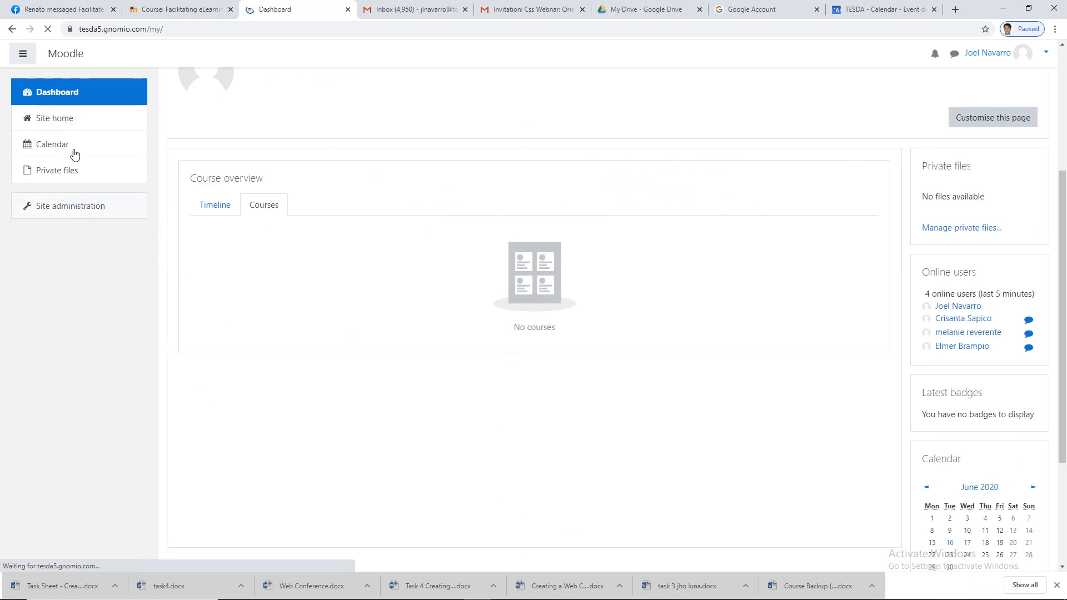
{"action": "left_click", "coordinate": [58, 118]}
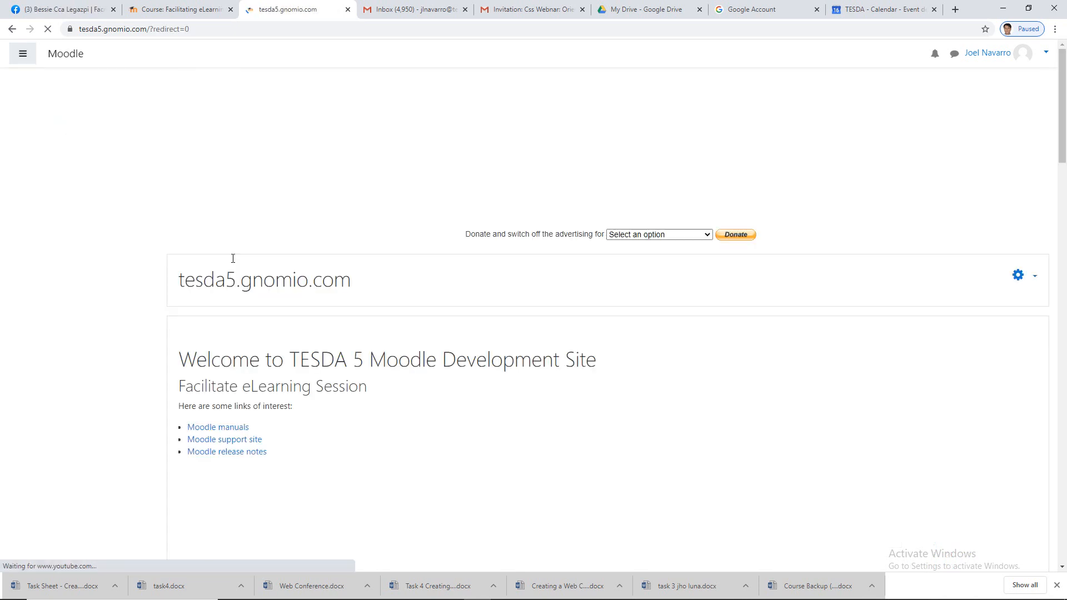
Find the Set-up Computer Network course in the site's course list and open it
{"action": "scroll", "coordinate": [291, 340], "scroll_direction": "down", "scroll_amount": 10}
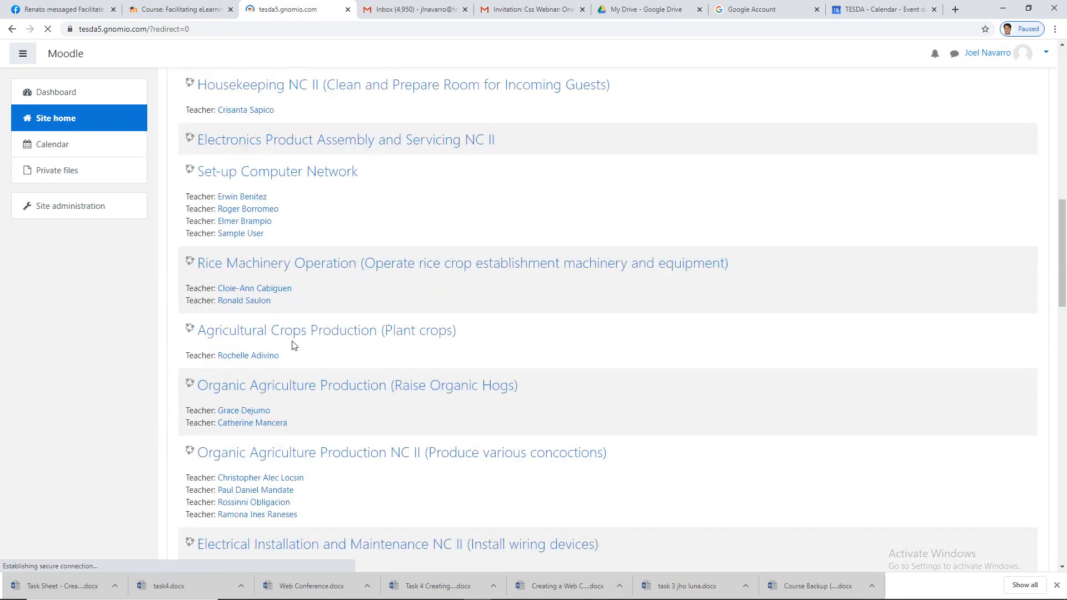
{"action": "scroll", "coordinate": [294, 345], "scroll_direction": "down", "scroll_amount": 5}
{"action": "scroll", "coordinate": [280, 331], "scroll_direction": "down", "scroll_amount": 2}
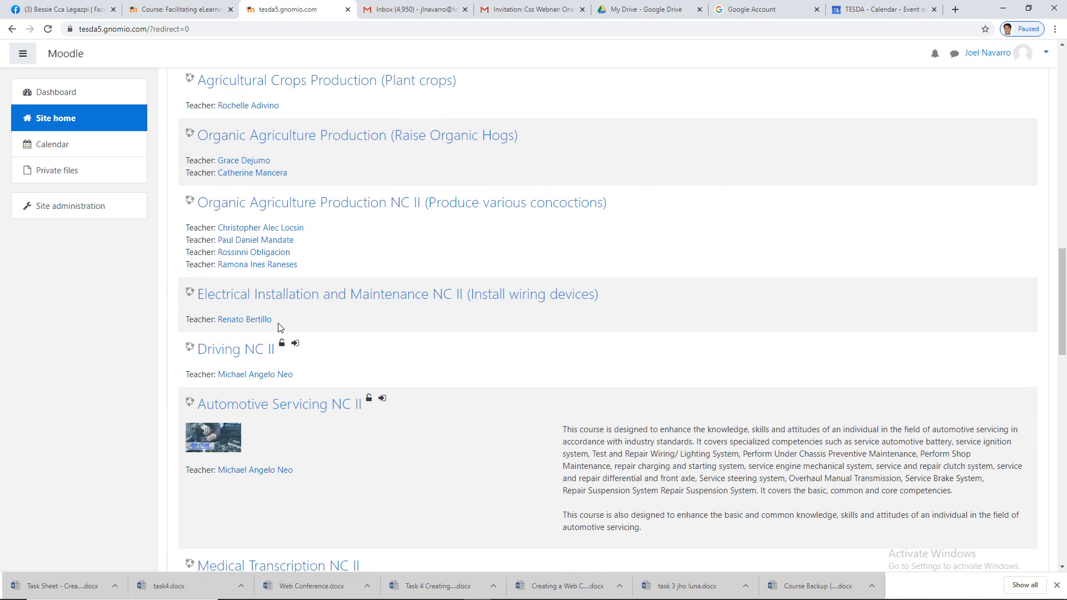
{"action": "scroll", "coordinate": [279, 328], "scroll_direction": "up", "scroll_amount": 4}
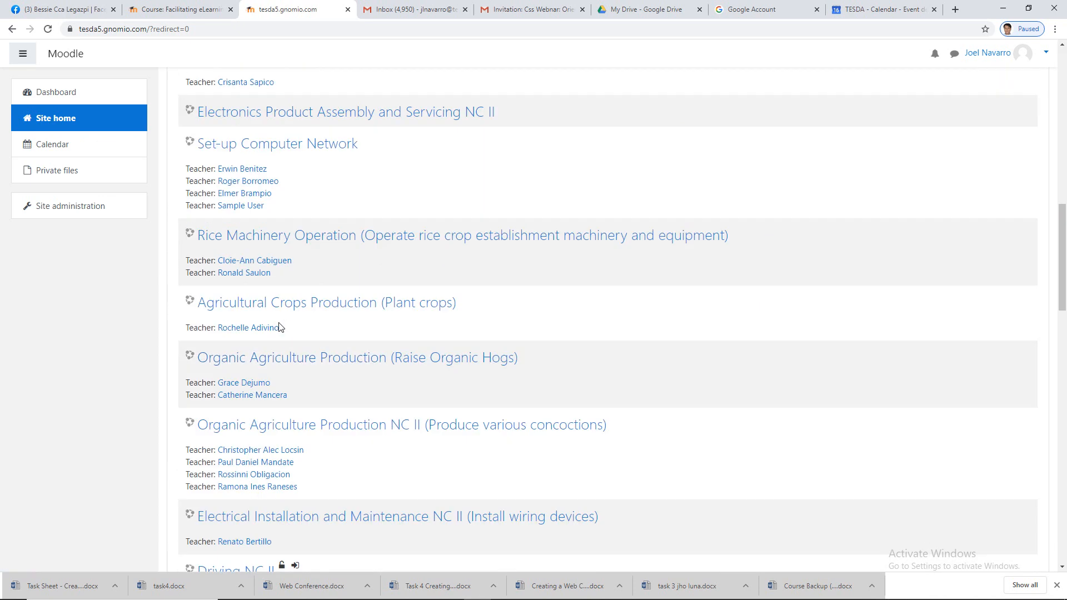
{"action": "left_click", "coordinate": [278, 145]}
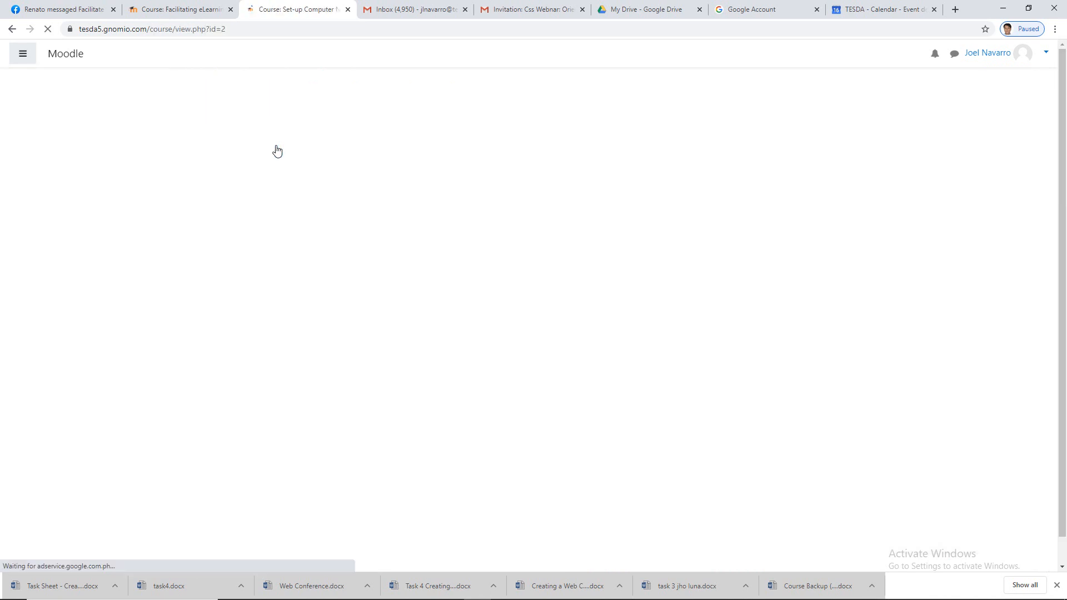
Turn editing on for the Set-up Computer Network course
{"action": "scroll", "coordinate": [378, 258], "scroll_direction": "down", "scroll_amount": 4}
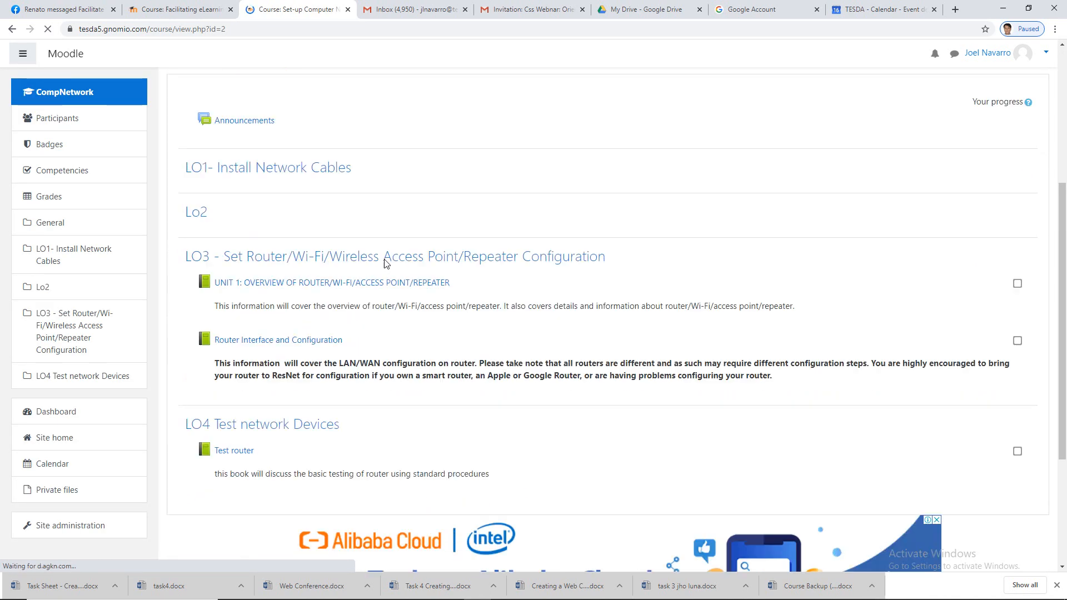
{"action": "scroll", "coordinate": [326, 277], "scroll_direction": "up", "scroll_amount": 3}
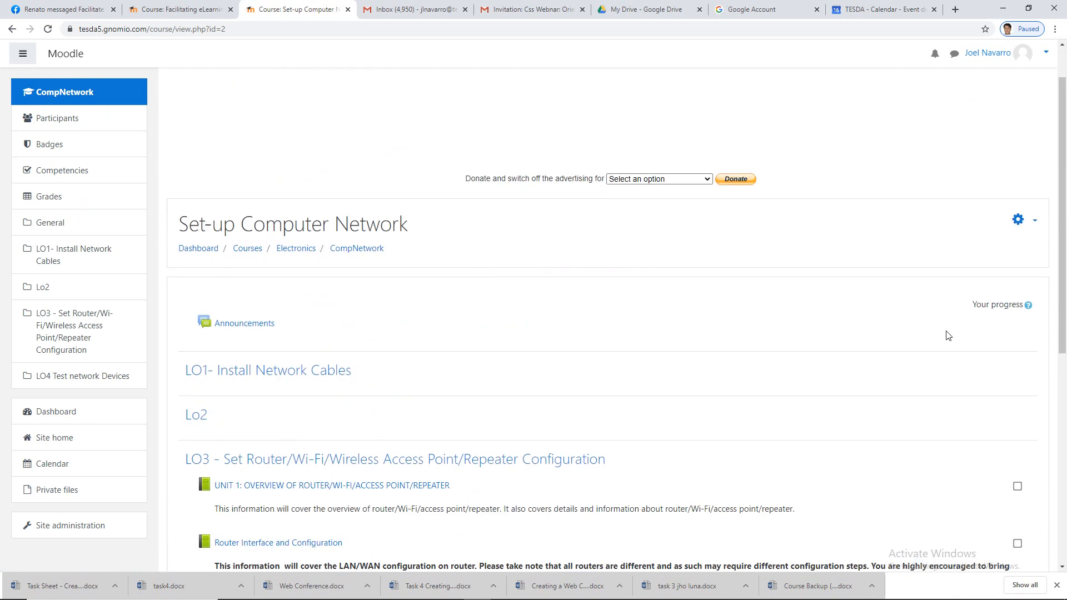
{"action": "left_click", "coordinate": [1018, 220]}
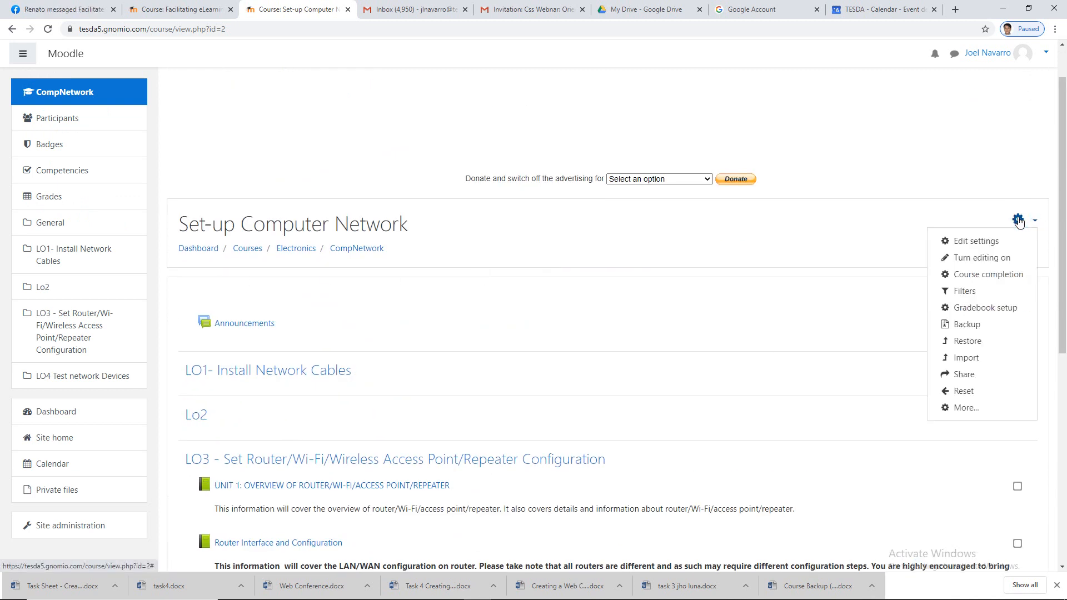
{"action": "key", "text": "Escape"}
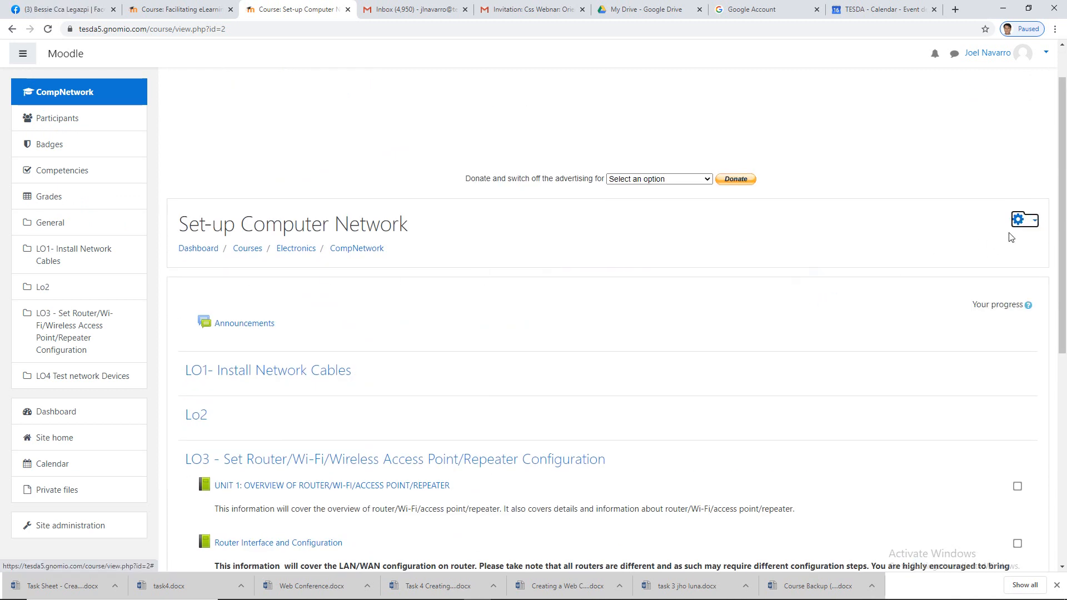
{"action": "left_click", "coordinate": [1018, 220]}
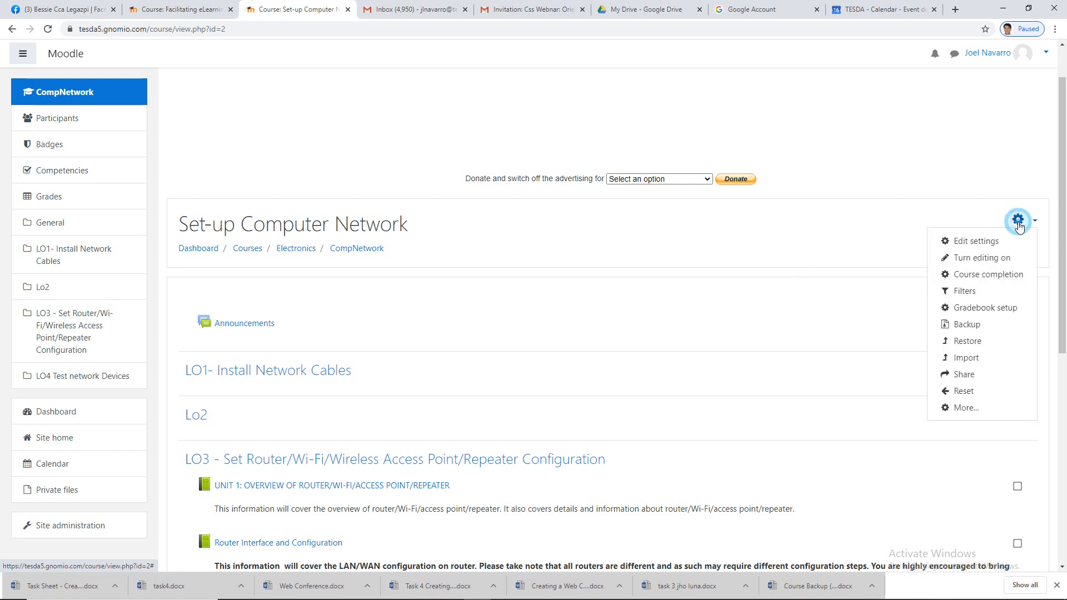
{"action": "left_click", "coordinate": [982, 258]}
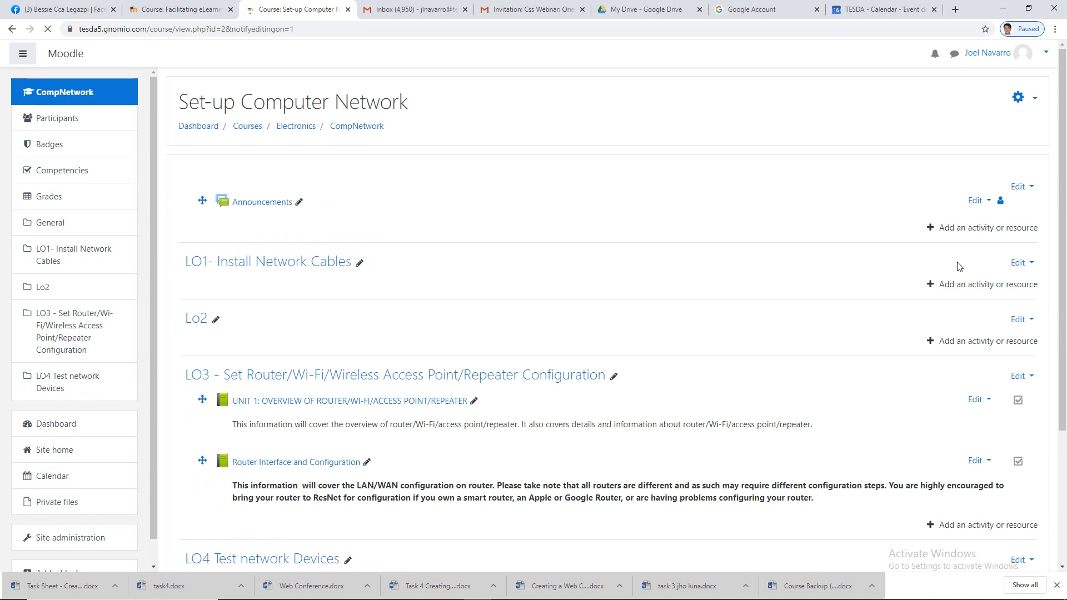
Add a Label resource to the LO4 Test network Devices section
{"action": "scroll", "coordinate": [956, 269], "scroll_direction": "down", "scroll_amount": 3}
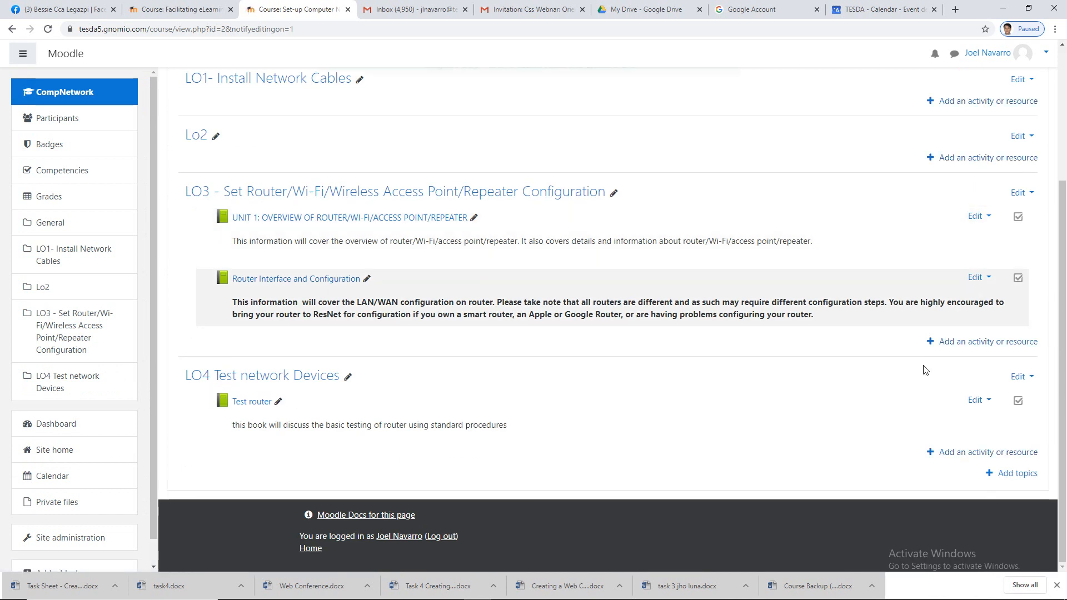
{"action": "left_click", "coordinate": [955, 460]}
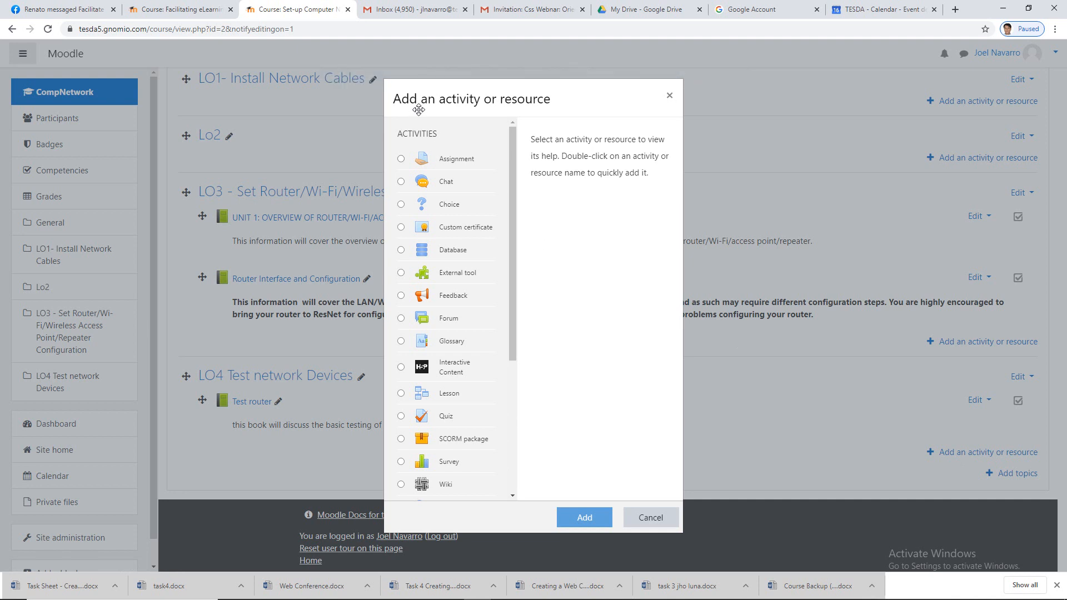
{"action": "scroll", "coordinate": [517, 222], "scroll_direction": "down", "scroll_amount": 4}
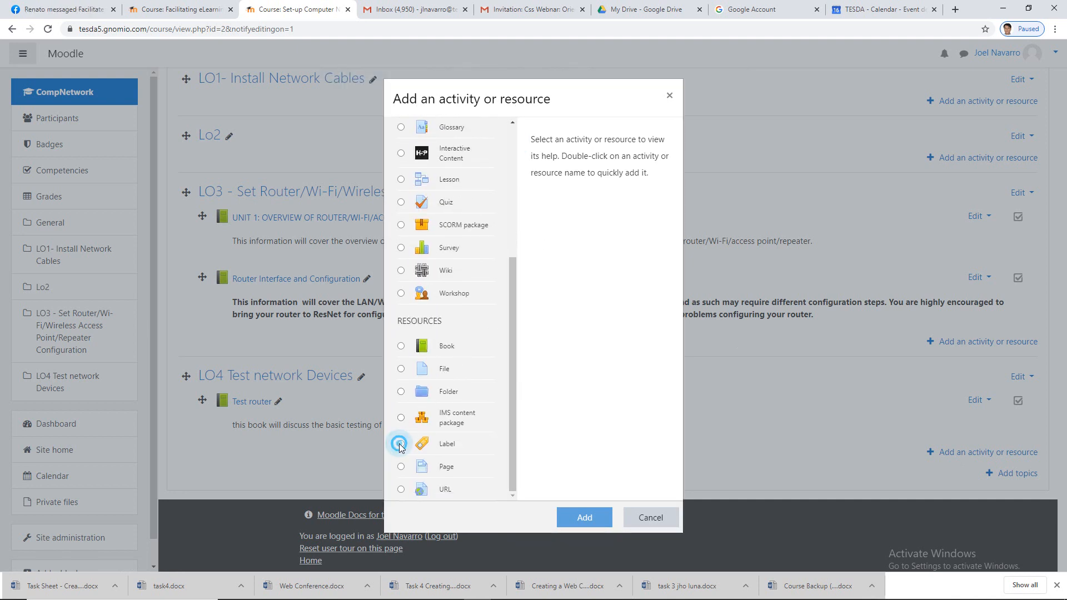
{"action": "left_click", "coordinate": [401, 444]}
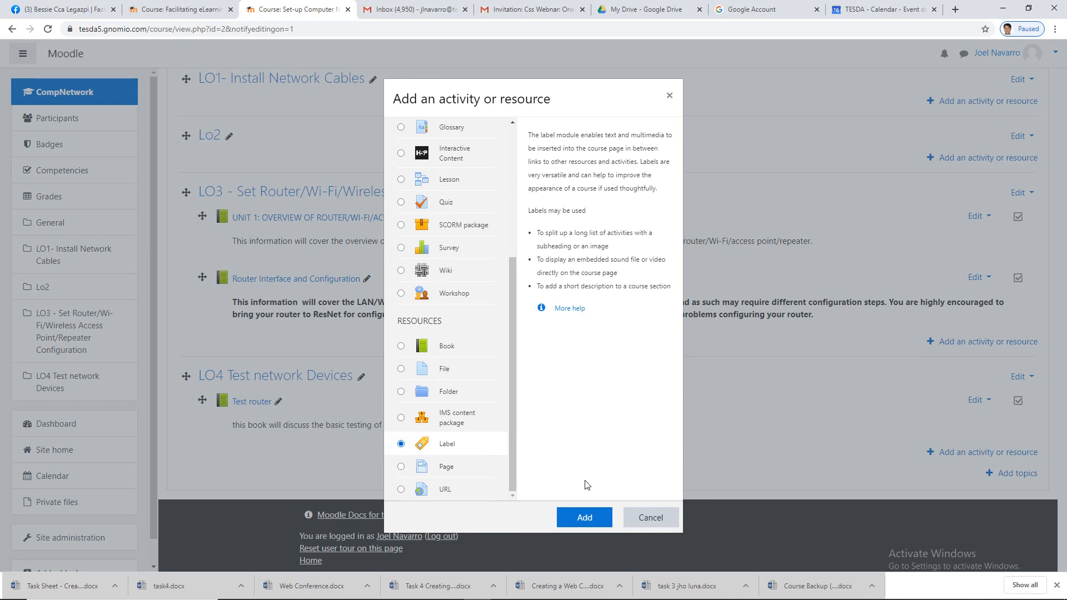
{"action": "left_click", "coordinate": [592, 521]}
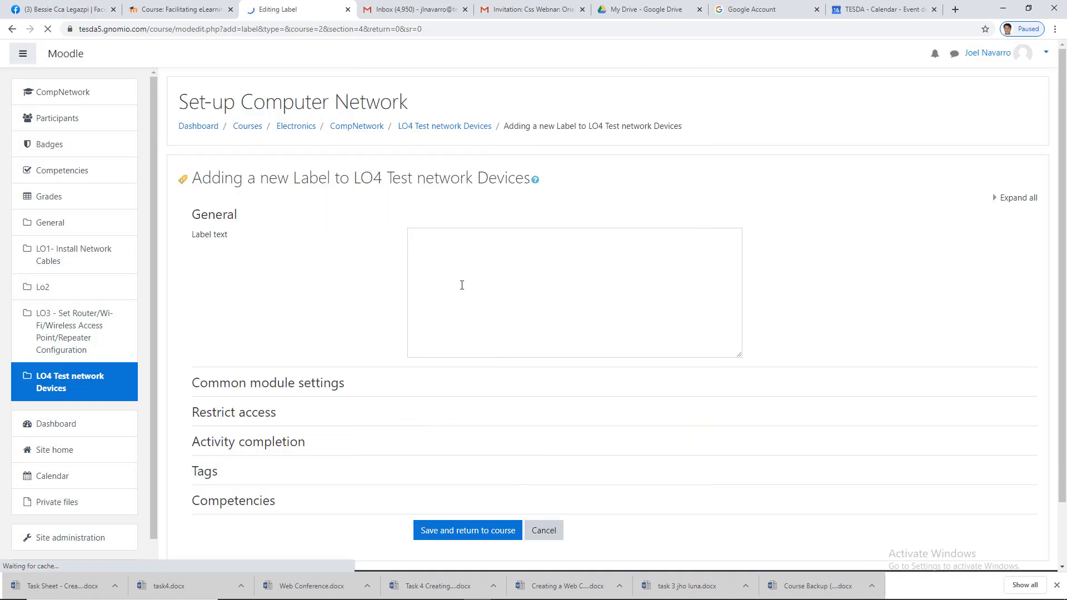
Enter the label text "Webnar on June 22, 2020 at 9:00am"
{"action": "left_click", "coordinate": [455, 274]}
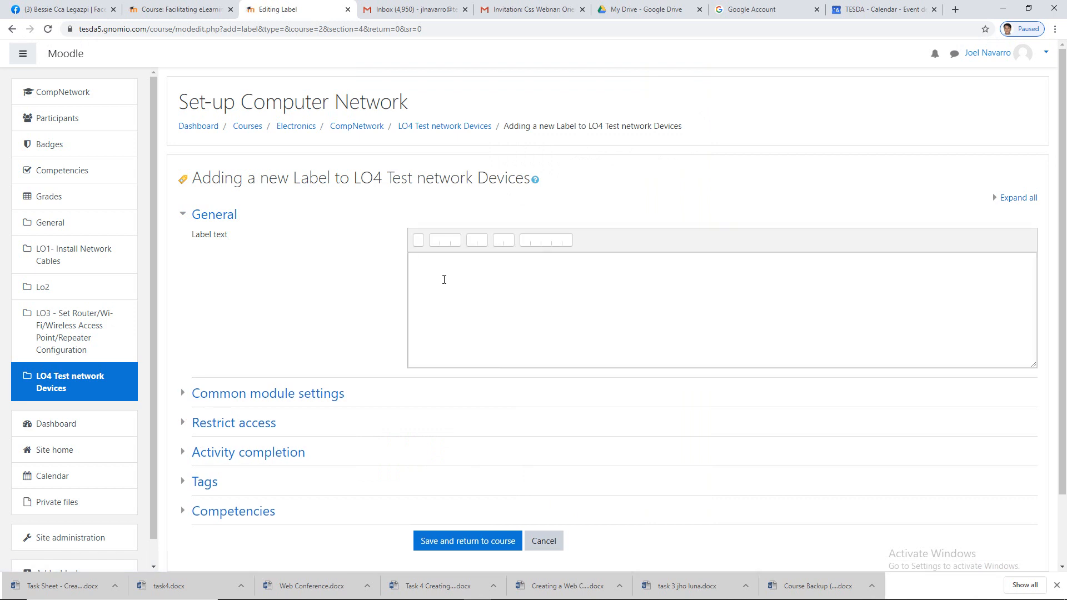
{"action": "scroll", "coordinate": [444, 279], "scroll_direction": "down", "scroll_amount": 2}
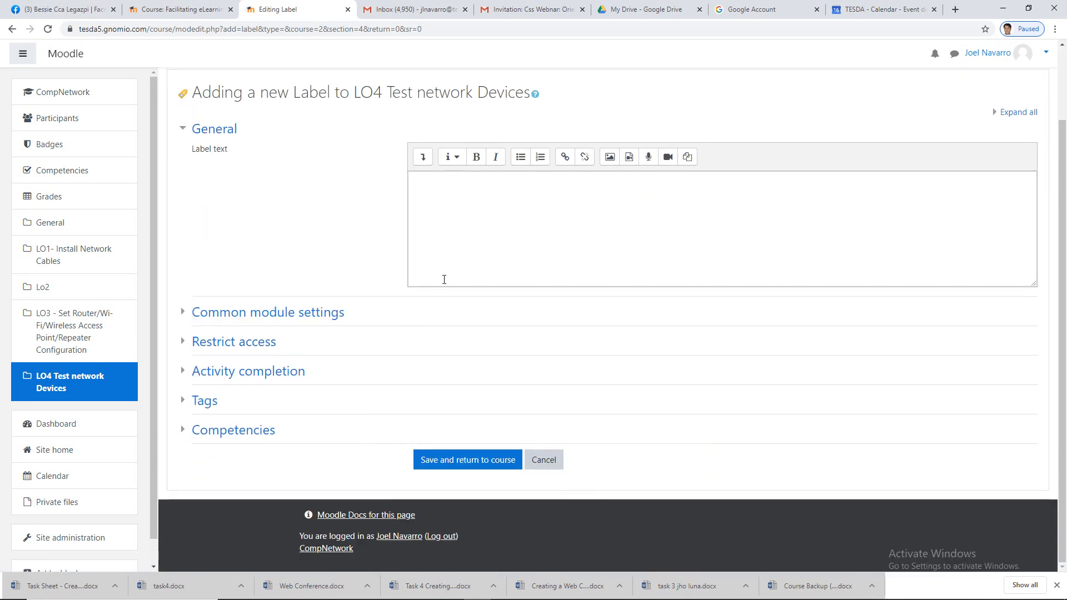
{"action": "left_click", "coordinate": [432, 209]}
{"action": "type", "text": "Web"}
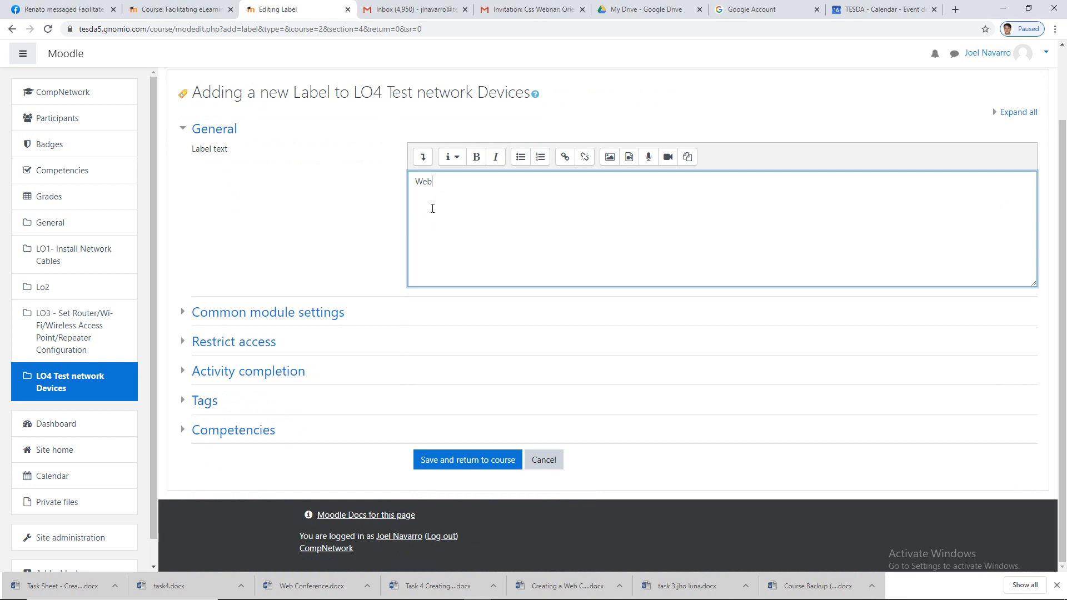
{"action": "type", "text": "nar on July"}
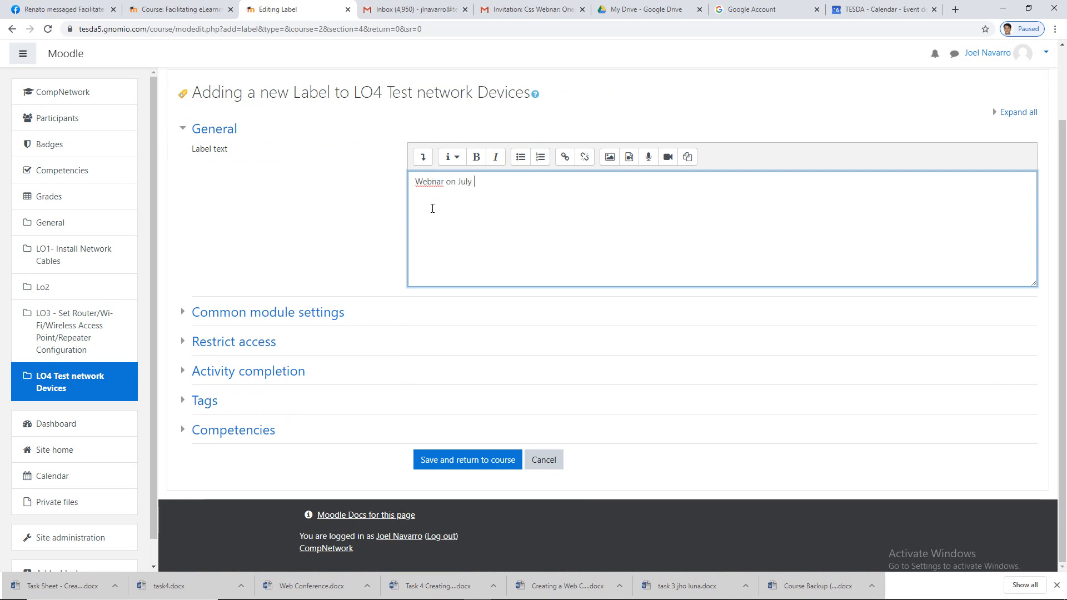
{"action": "key", "text": "BackSpace"}
{"action": "key", "text": "BackSpace"}
{"action": "key", "text": "BackSpace"}
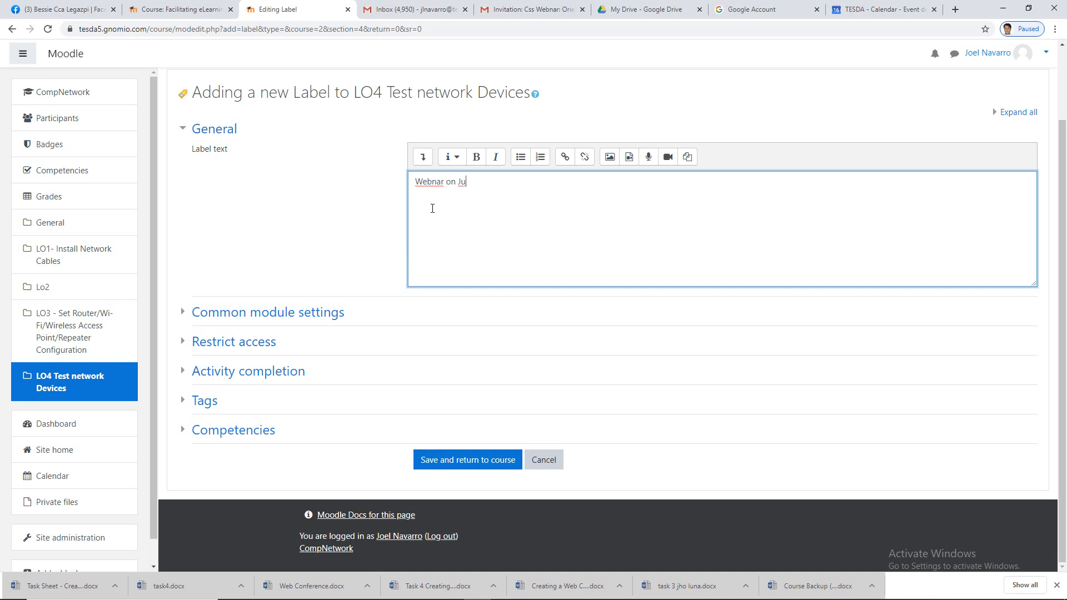
{"action": "type", "text": "ne 22, 2020 at 9:00am"}
{"action": "right_click", "coordinate": [558, 189]}
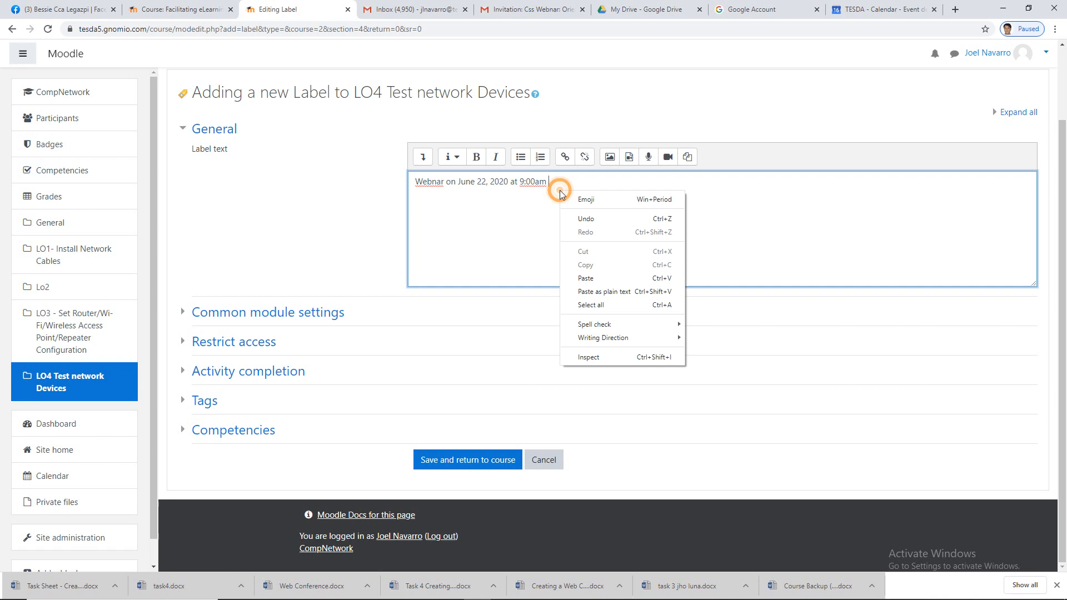
{"action": "left_click", "coordinate": [578, 278]}
{"action": "left_click_drag", "start_coordinate": [786, 177], "coordinate": [557, 183]}
{"action": "key", "text": "BackSpace"}
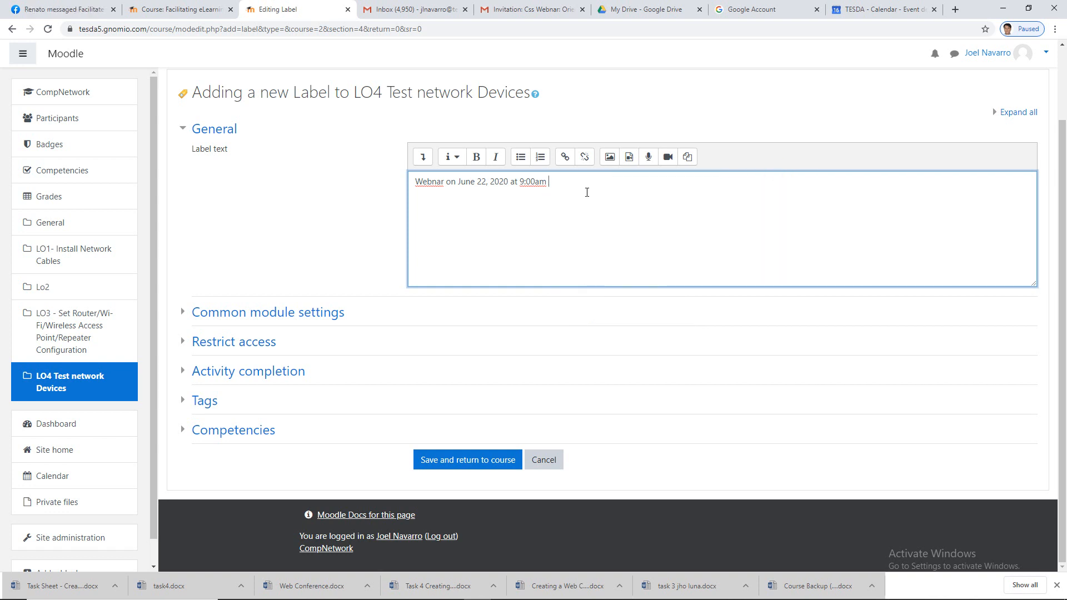
Switch to the Google Calendar event and copy the Google Meet link line, including its participant limit
{"action": "left_click", "coordinate": [883, 9]}
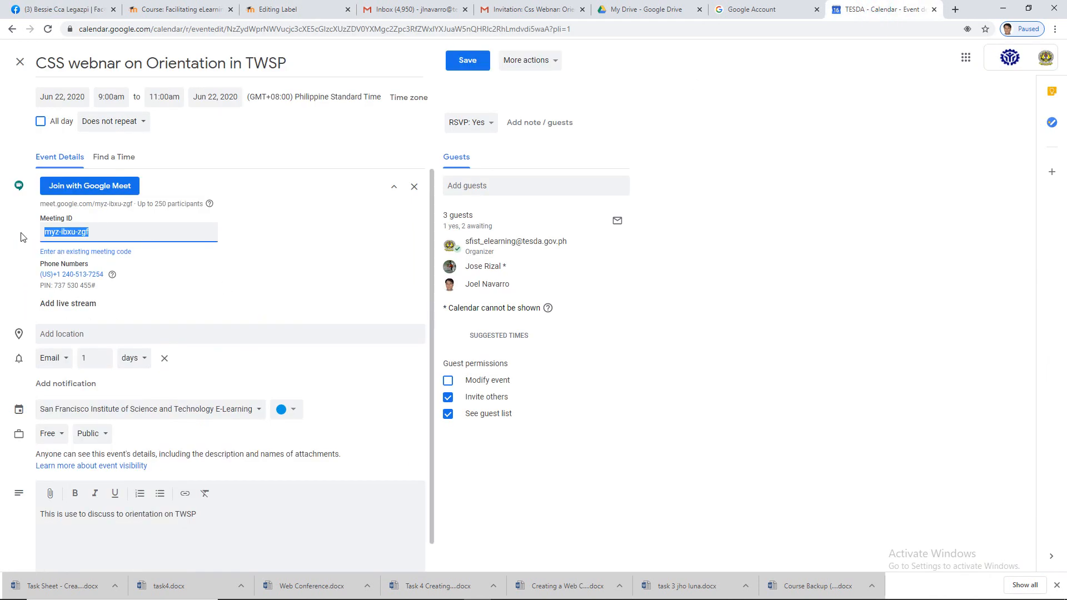
{"action": "mouse_move", "coordinate": [32, 204]}
{"action": "left_mouse_down"}
{"action": "mouse_move", "coordinate": [92, 210]}
{"action": "mouse_move", "coordinate": [35, 209]}
{"action": "mouse_move", "coordinate": [42, 205]}
{"action": "left_mouse_up"}
{"action": "key", "text": "ctrl+c"}
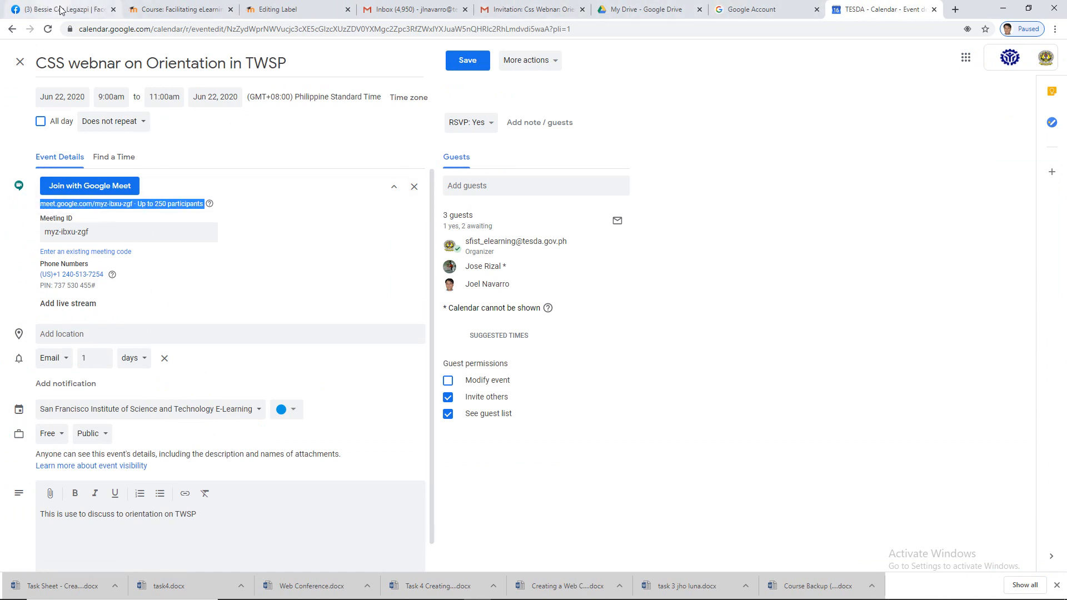
Return to the Moodle label and paste the copied Google Meet link on its own line below the webinar date
{"action": "left_click", "coordinate": [275, 10]}
{"action": "right_click", "coordinate": [539, 172]}
{"action": "left_click", "coordinate": [580, 266]}
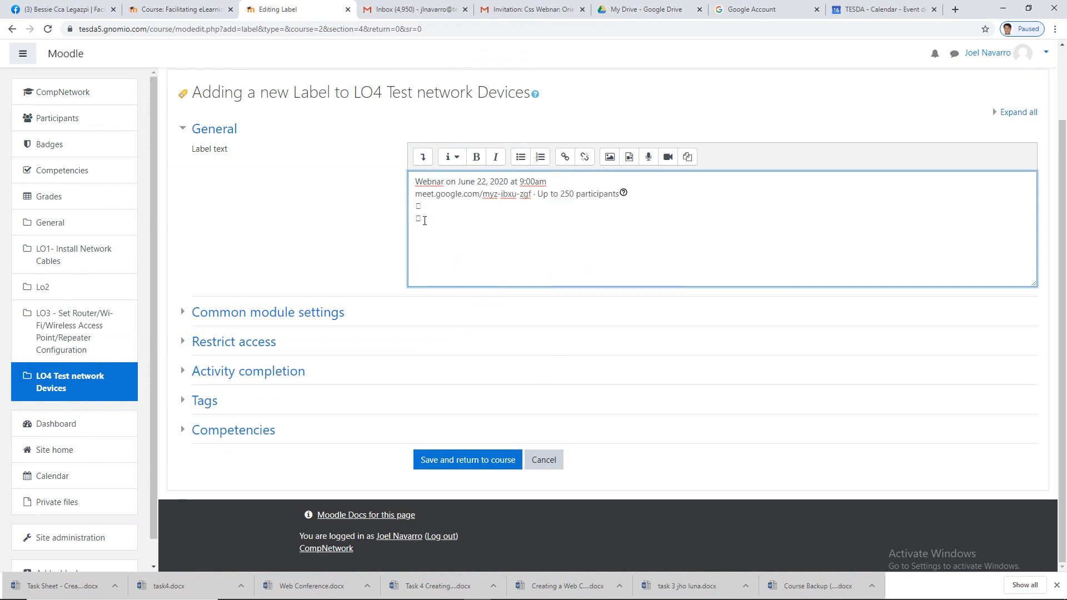
{"action": "left_click", "coordinate": [420, 219]}
{"action": "key", "text": "ctrl+z"}
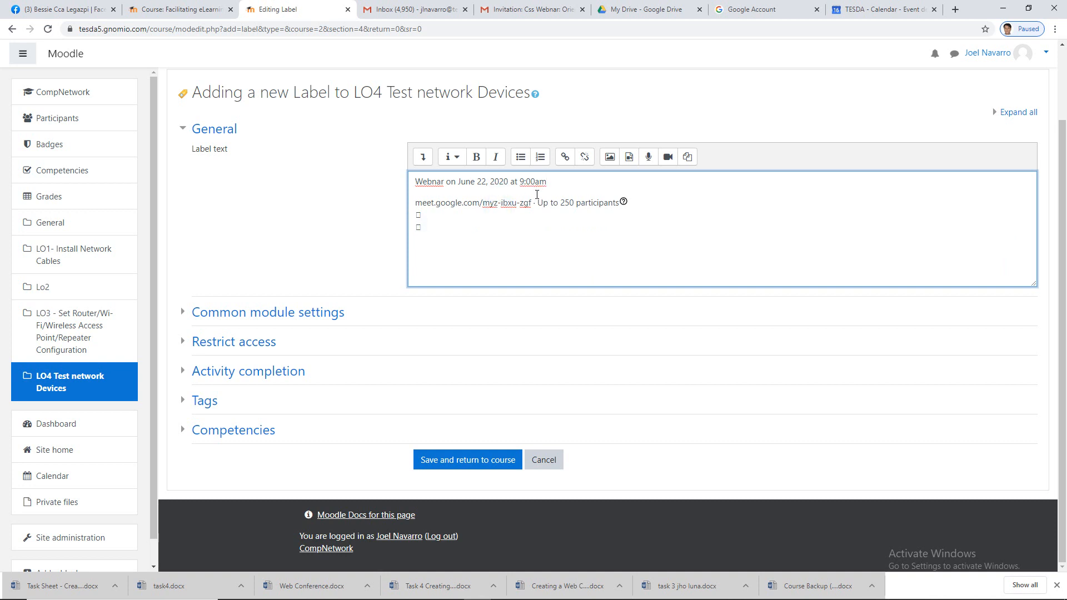
Delete the participant limit text and stray characters after the Google Meet link in the label text
{"action": "left_click", "coordinate": [633, 201]}
{"action": "left_click", "coordinate": [423, 242]}
{"action": "left_click", "coordinate": [435, 229]}
{"action": "left_click", "coordinate": [435, 226]}
{"action": "key", "text": "BackSpace"}
{"action": "key", "text": "BackSpace"}
{"action": "key", "text": "BackSpace"}
{"action": "key", "text": "BackSpace"}
{"action": "key", "text": "BackSpace"}
{"action": "key", "text": "BackSpace"}
{"action": "key", "text": "BackSpace"}
{"action": "key", "text": "BackSpace"}
{"action": "key", "text": "BackSpace"}
{"action": "key", "text": "BackSpace"}
{"action": "key", "text": "BackSpace"}
{"action": "key", "text": "BackSpace"}
{"action": "key", "text": "BackSpace"}
{"action": "key", "text": "BackSpace"}
{"action": "key", "text": "BackSpace"}
{"action": "key", "text": "BackSpace"}
{"action": "key", "text": "BackSpace"}
{"action": "key", "text": "BackSpace"}
{"action": "key", "text": "BackSpace"}
{"action": "key", "text": "BackSpace"}
{"action": "key", "text": "BackSpace"}
{"action": "key", "text": "BackSpace"}
{"action": "key", "text": "BackSpace"}
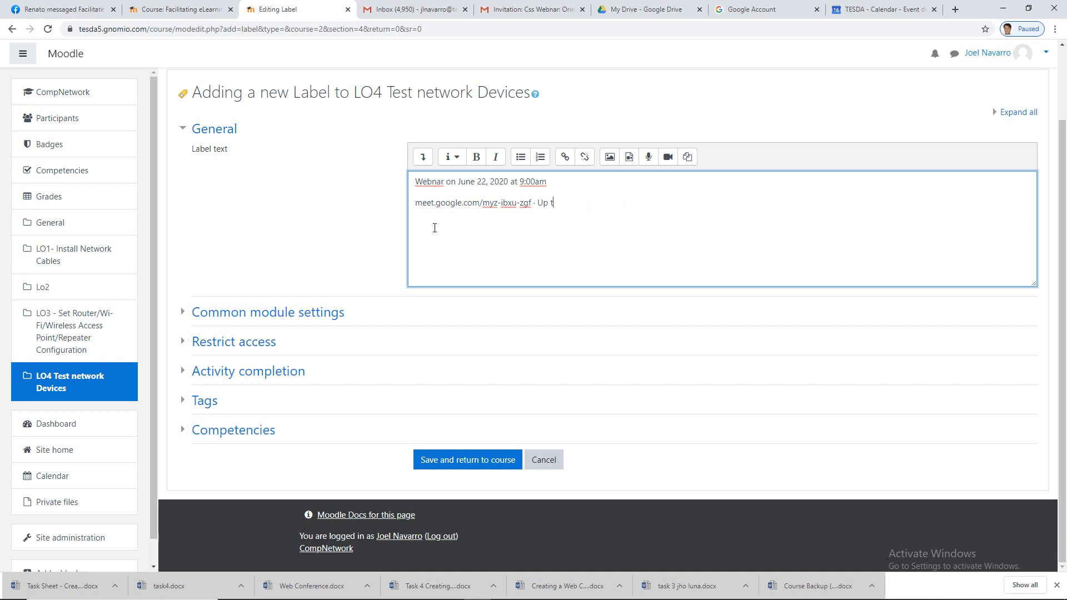
Join the Google Meet link to the webinar date line and insert "the link is" before it
{"action": "left_click", "coordinate": [418, 204]}
{"action": "key", "text": "BackSpace"}
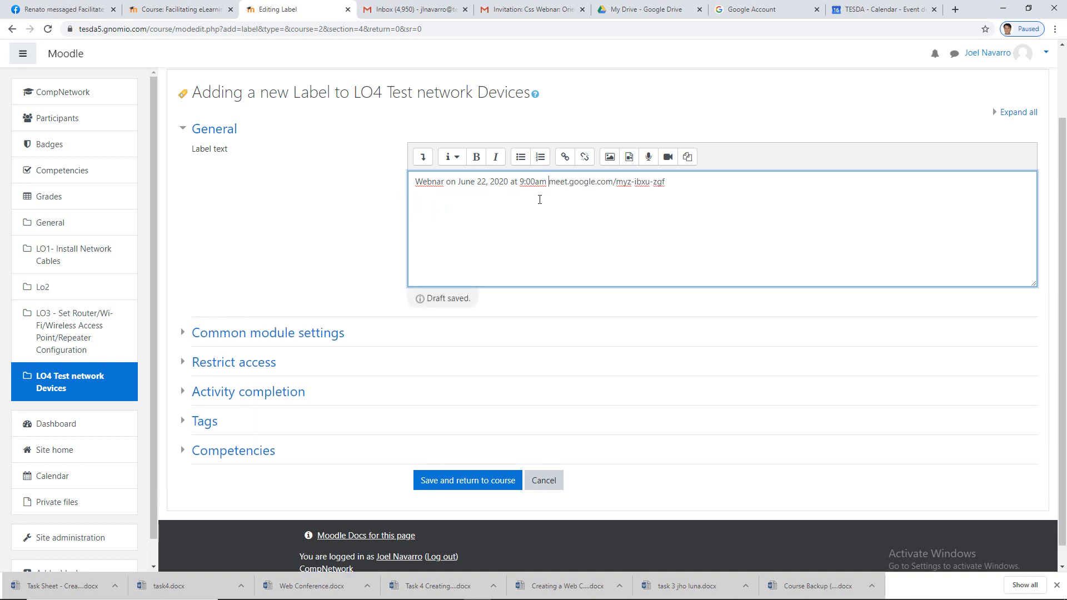
{"action": "type", "text": "the "}
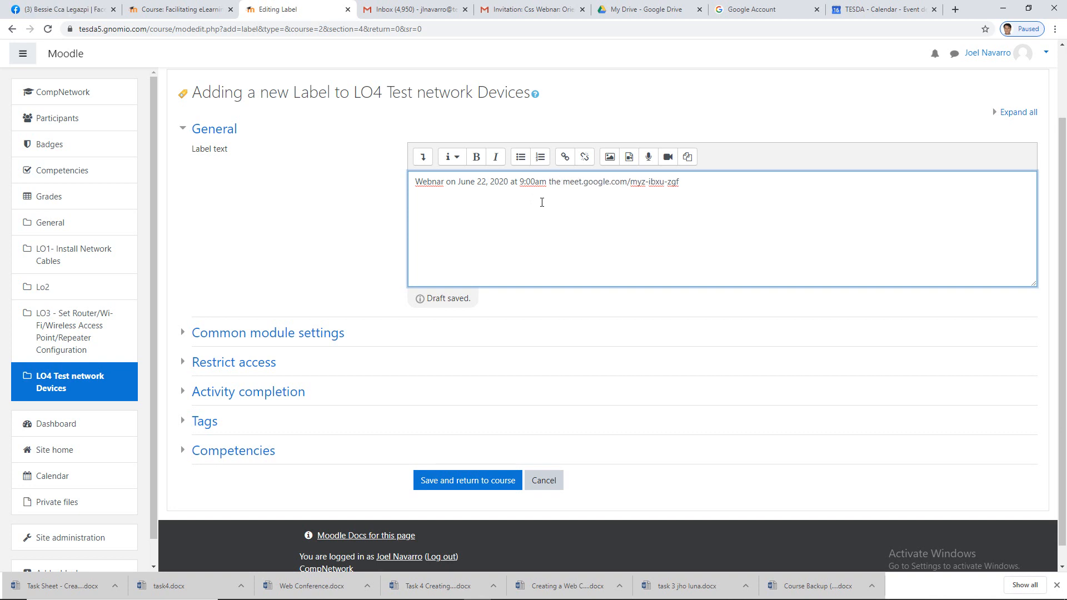
{"action": "type", "text": "lin is"}
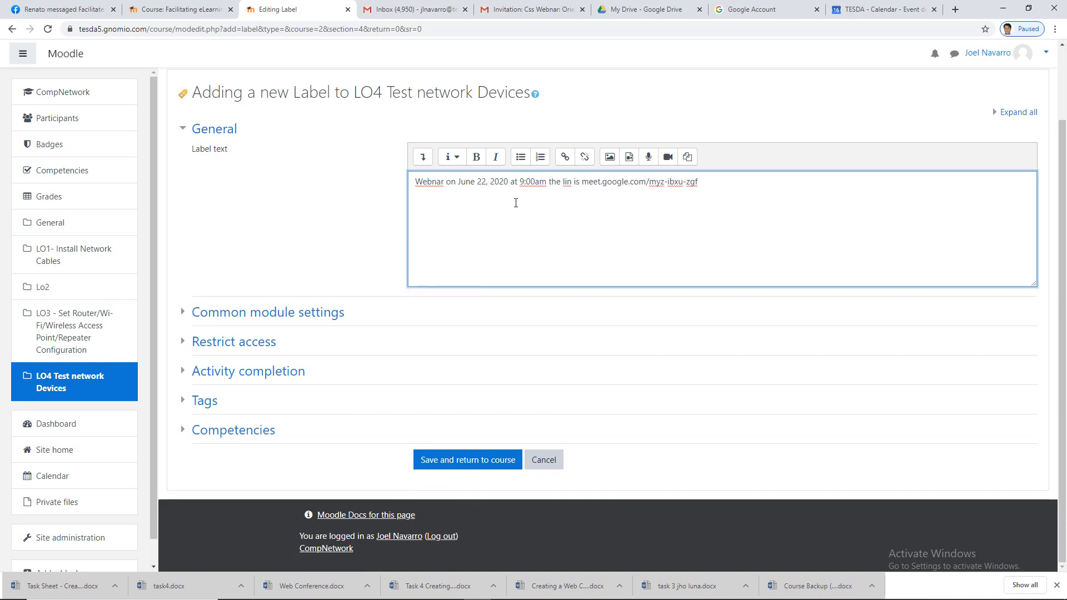
{"action": "left_click", "coordinate": [571, 186]}
{"action": "type", "text": "k"}
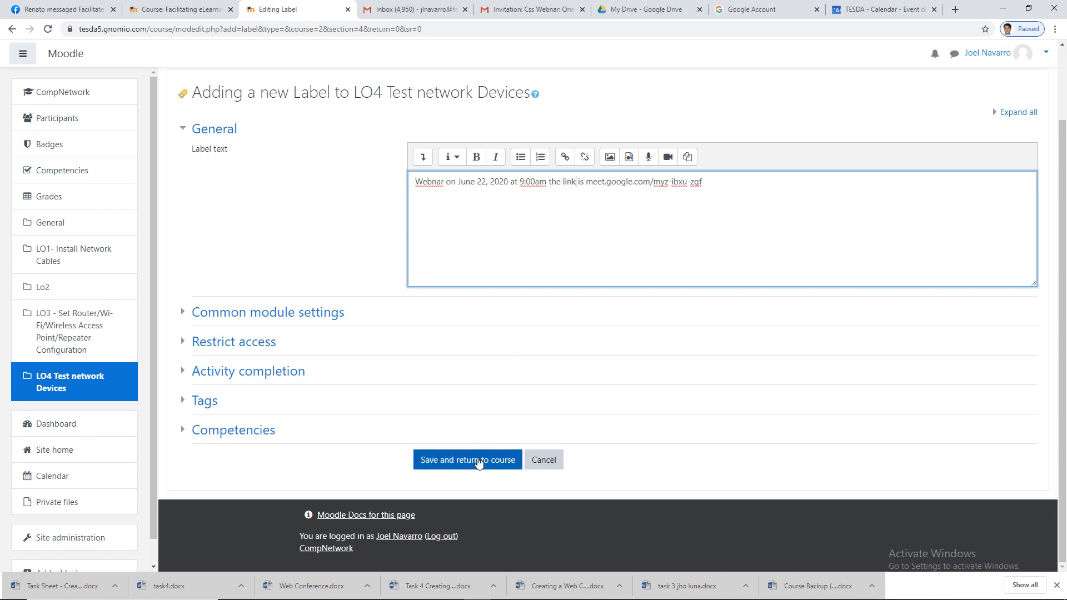
Save the label, return to the course, and move the label above the Test router book in LO4 Test network Devices
{"action": "left_click", "coordinate": [479, 463]}
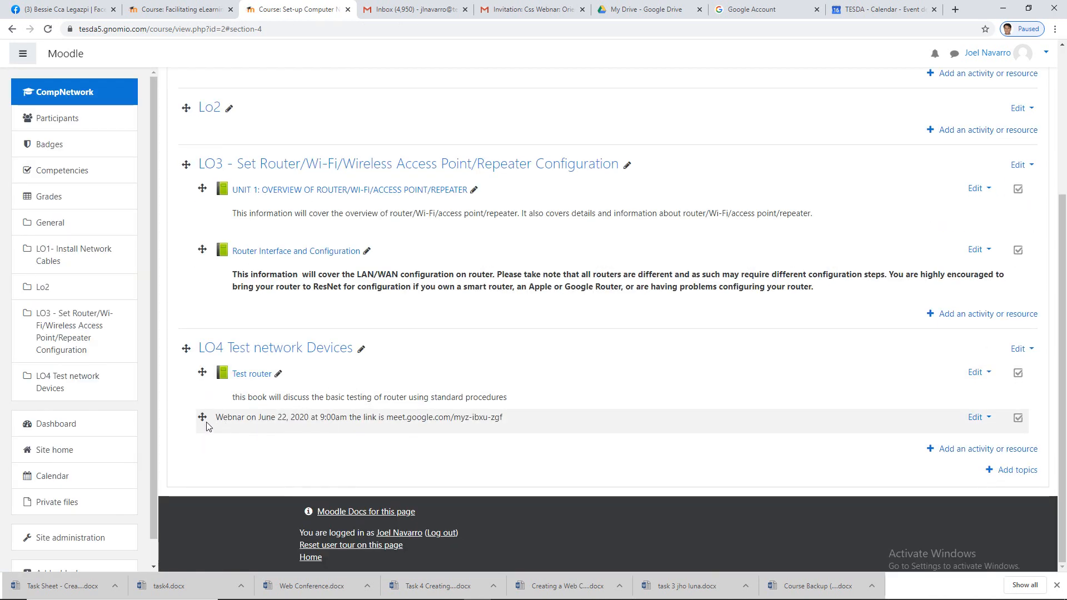
{"action": "left_click_drag", "start_coordinate": [202, 419], "coordinate": [207, 371]}
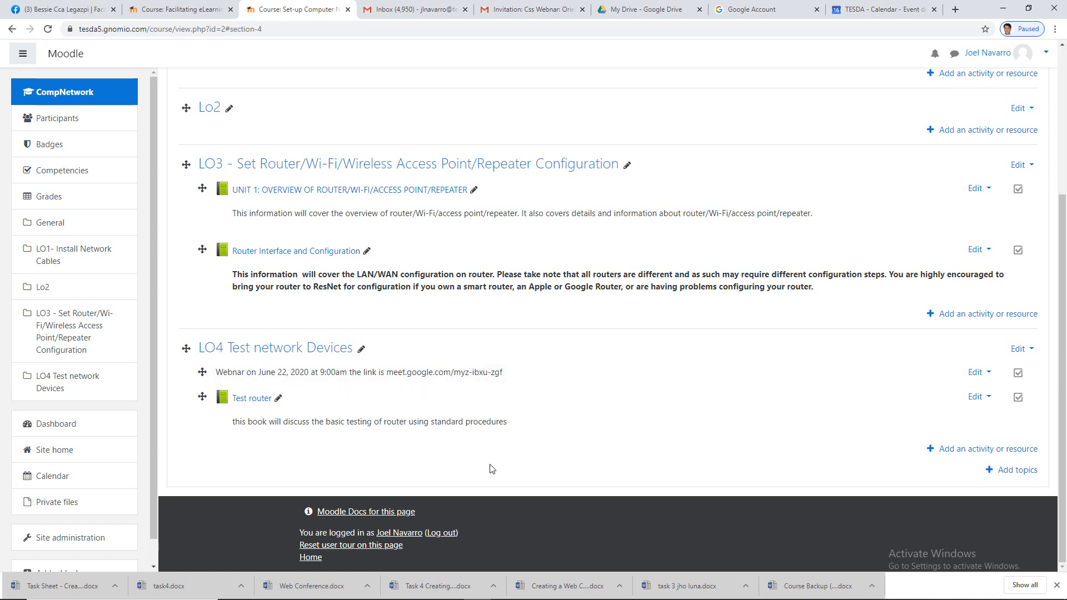
{"action": "mouse_move", "coordinate": [567, 597]}
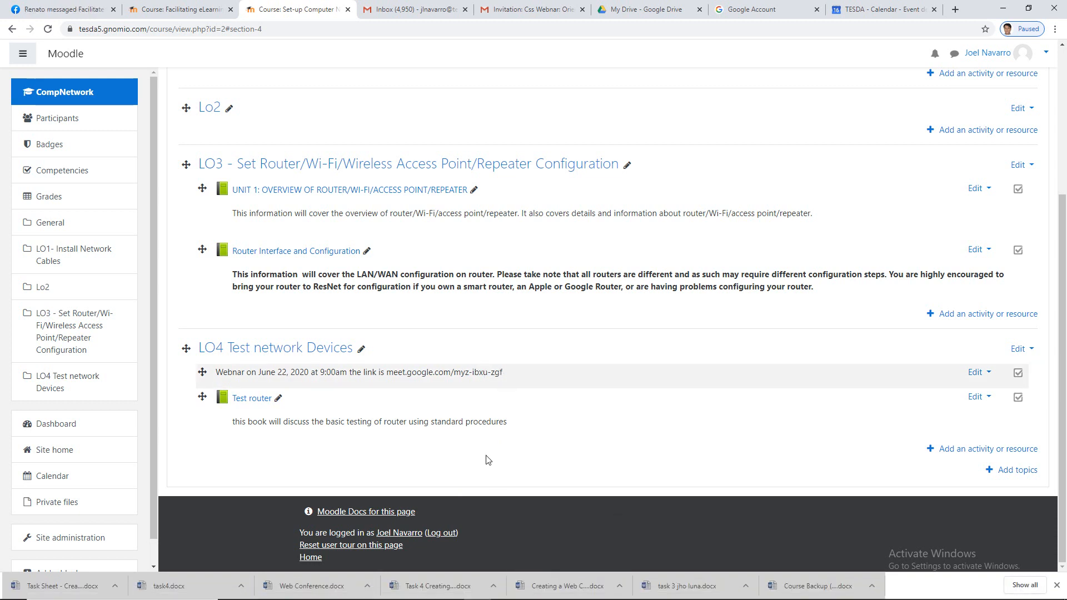
Copy the Google Meet link from the course label and open it in a new browser tab
{"action": "left_click_drag", "start_coordinate": [504, 375], "coordinate": [411, 376]}
{"action": "key", "text": "ctrl+c"}
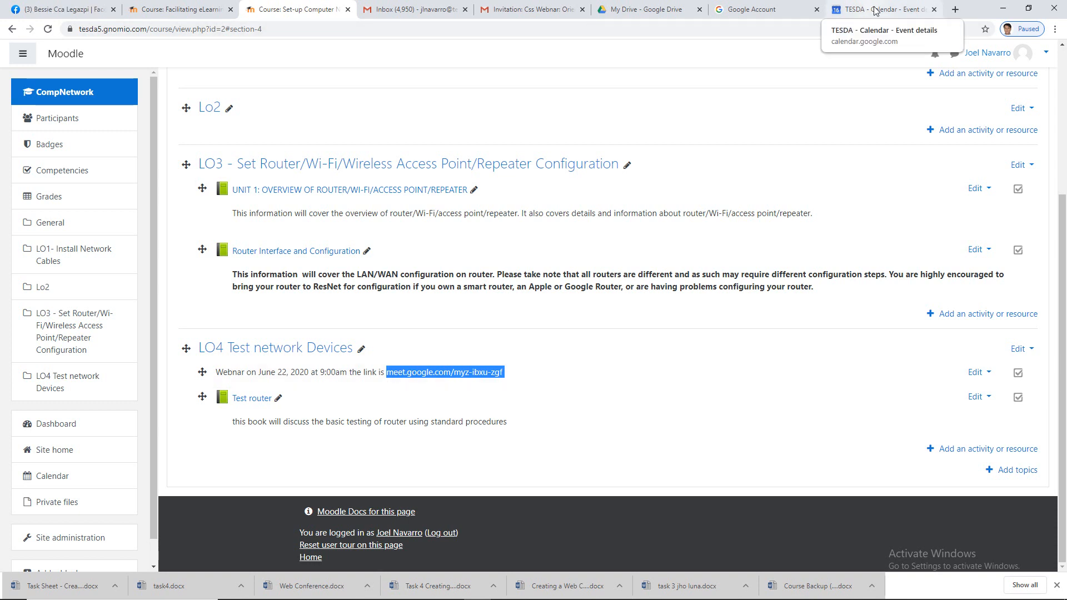
{"action": "right_click", "coordinate": [468, 376]}
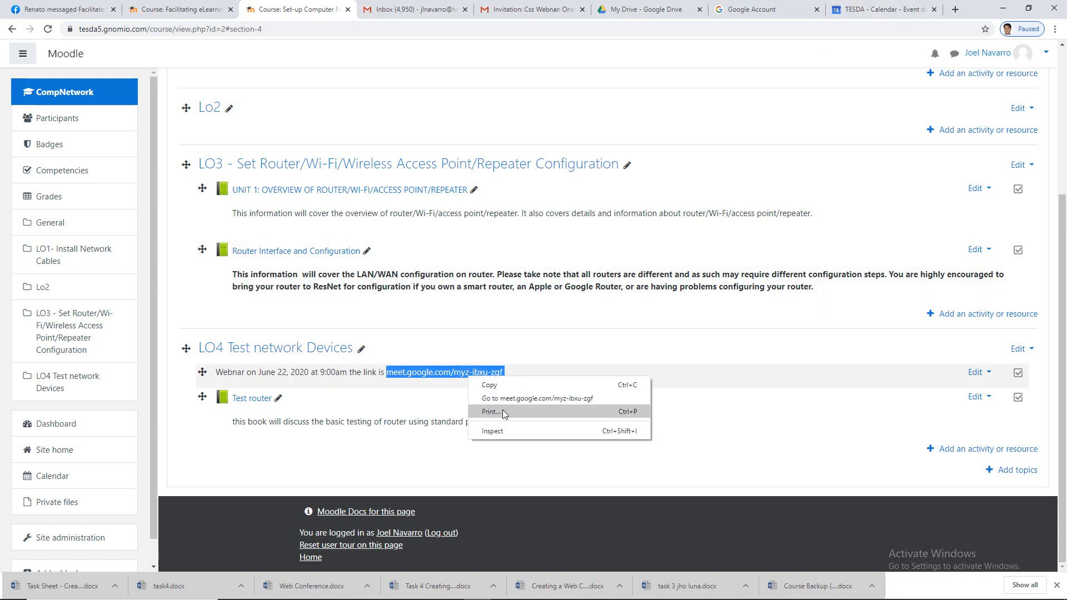
{"action": "left_click", "coordinate": [501, 384]}
{"action": "left_click", "coordinate": [955, 10]}
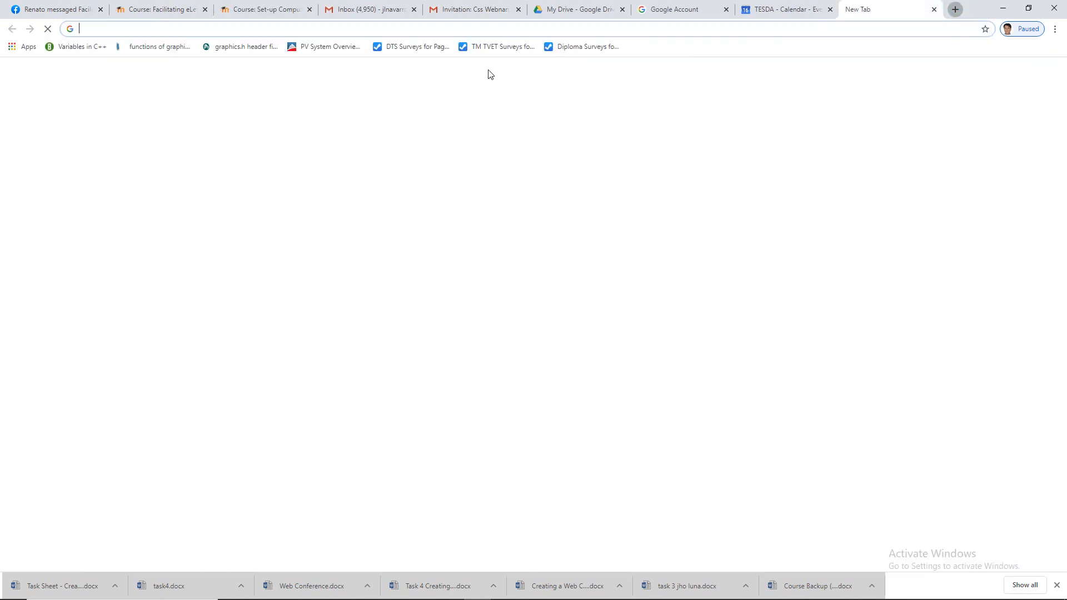
{"action": "key", "text": "ctrl+v"}
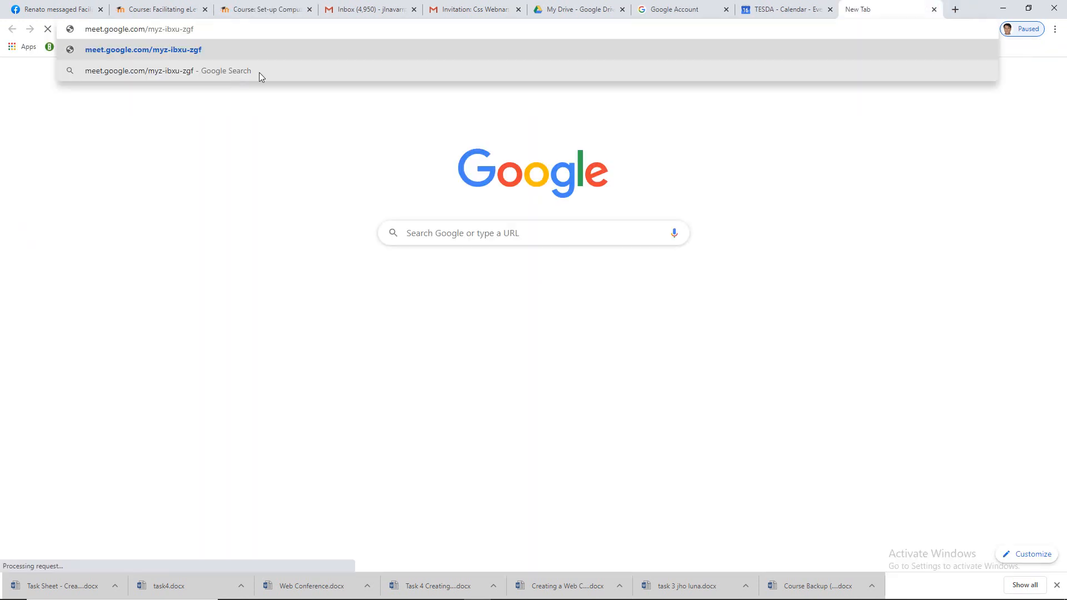
{"action": "key", "text": "Return"}
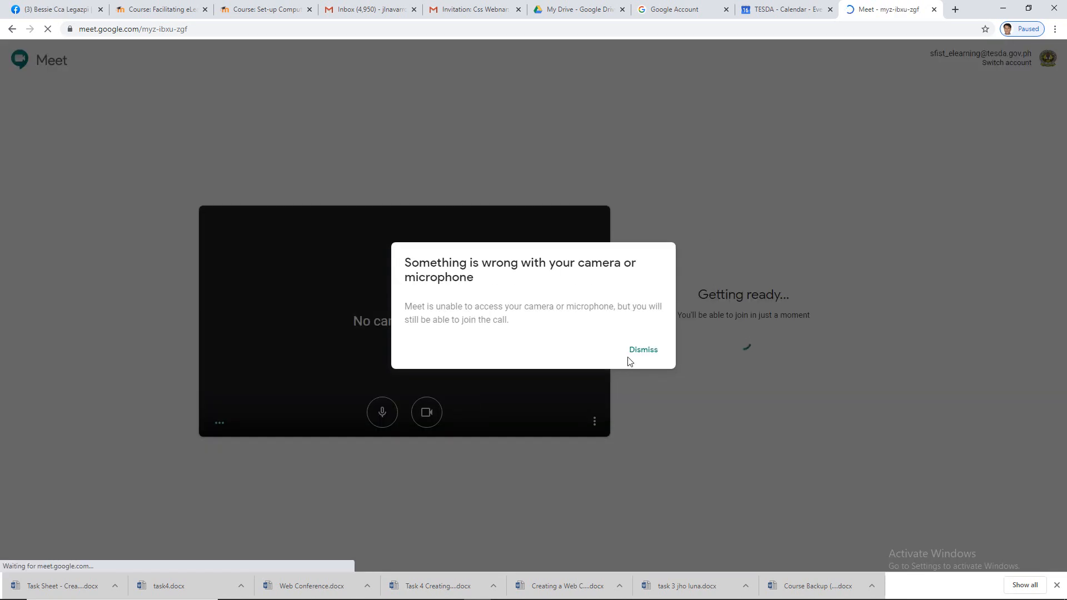
Dismiss the camera and microphone warning, join the Google Meet meeting, and admit the participant asking to join
{"action": "left_click", "coordinate": [643, 351]}
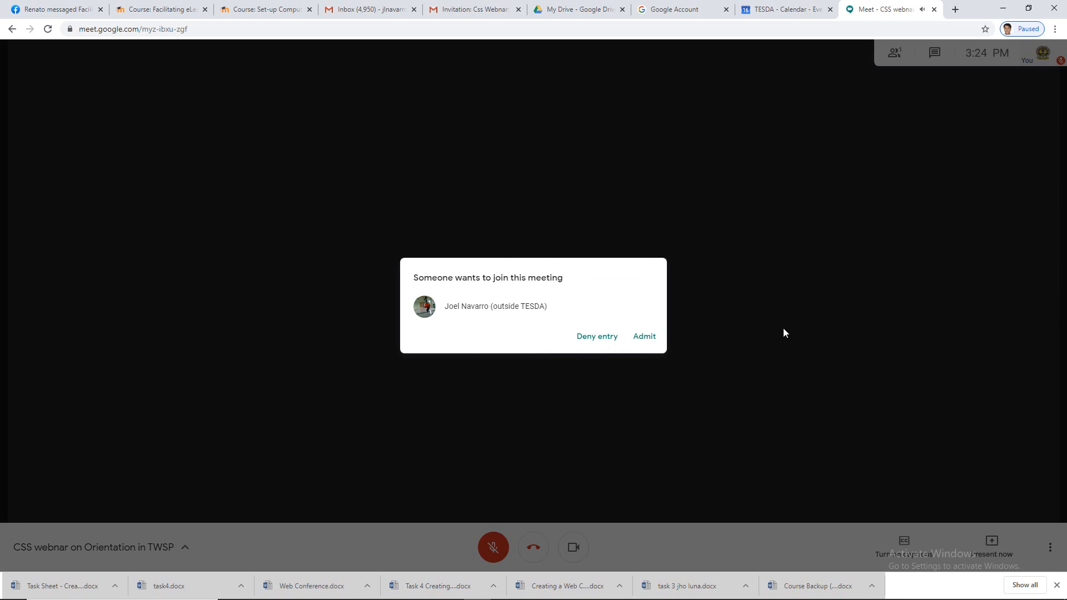
{"action": "left_click", "coordinate": [643, 336]}
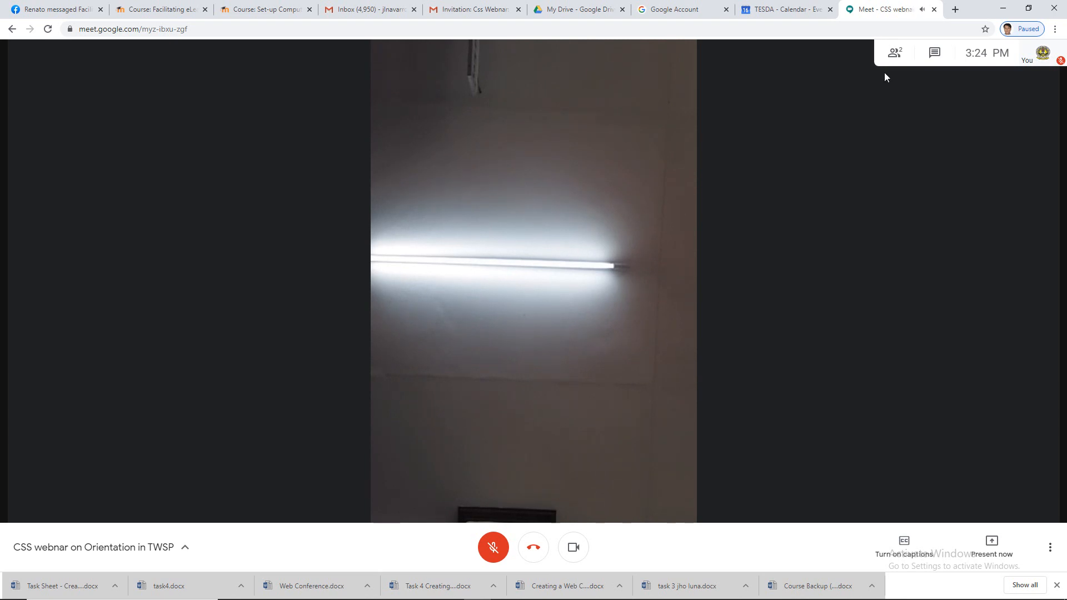
Check the list of people in the meeting and close it
{"action": "left_click", "coordinate": [895, 52]}
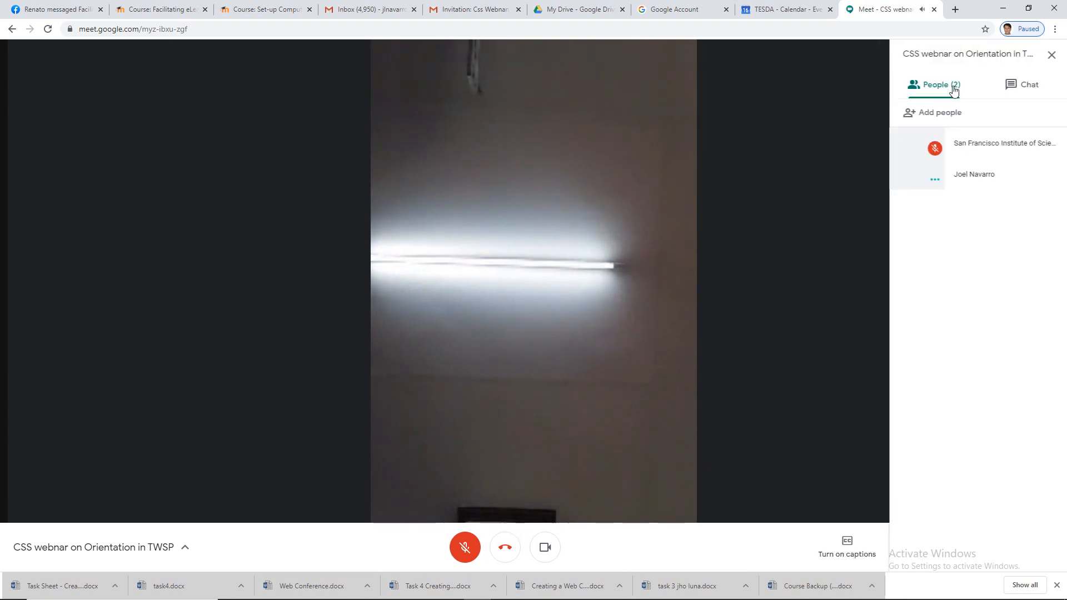
{"action": "left_click", "coordinate": [944, 89]}
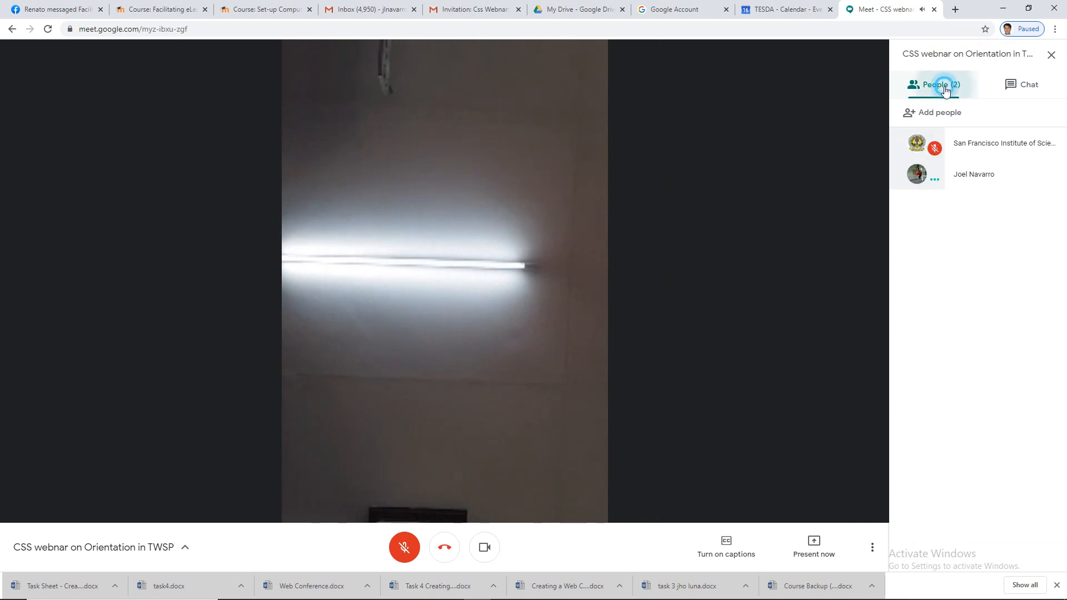
{"action": "left_click", "coordinate": [853, 267]}
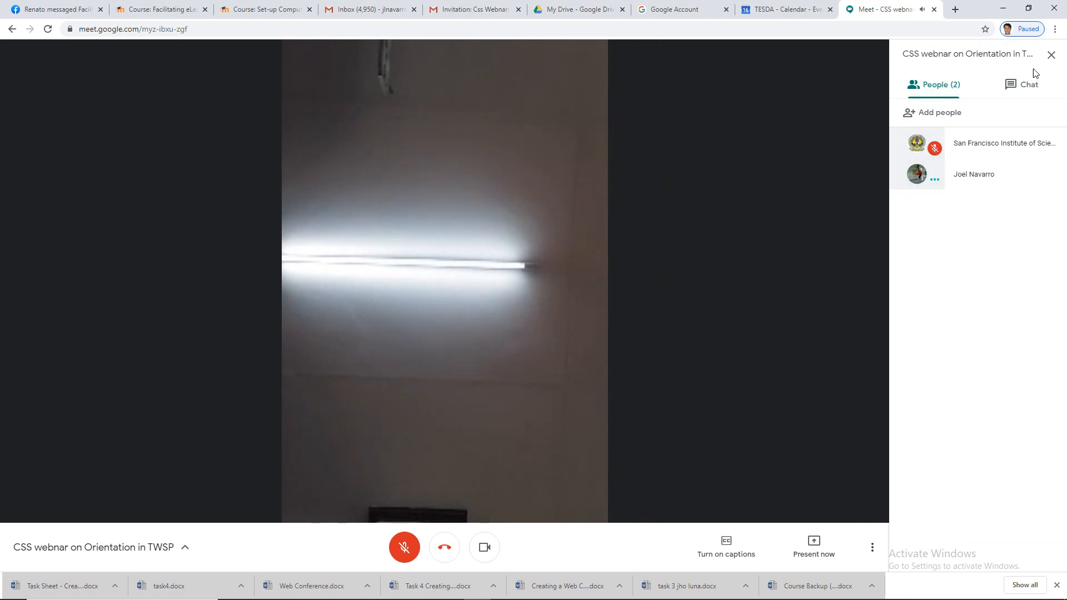
{"action": "left_click", "coordinate": [1050, 55]}
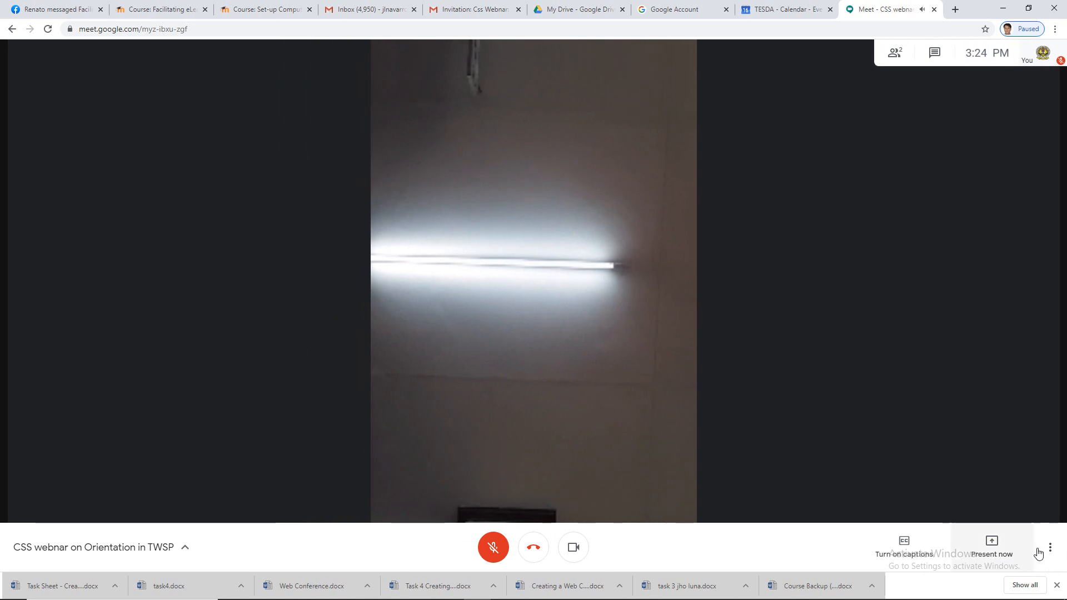
Change the meeting layout to Tiled
{"action": "left_click", "coordinate": [1042, 549]}
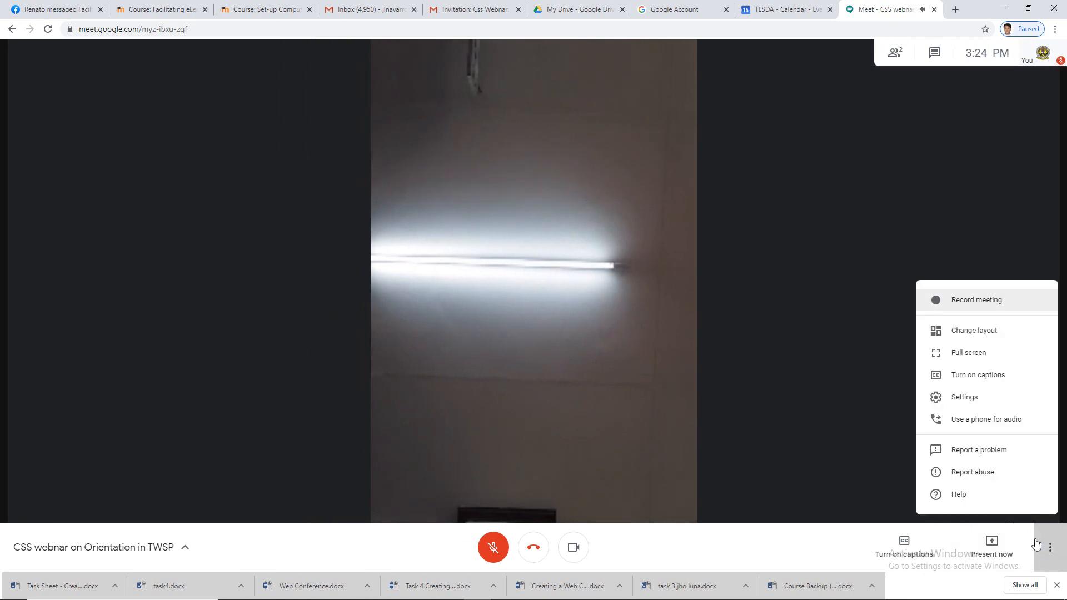
{"action": "left_click", "coordinate": [969, 331]}
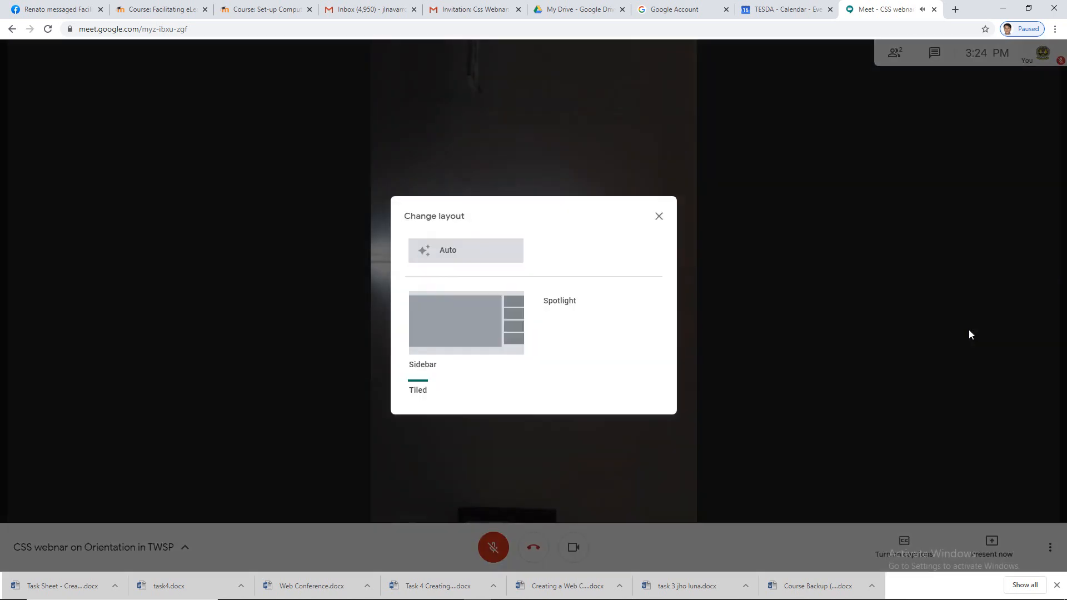
{"action": "left_click", "coordinate": [489, 382]}
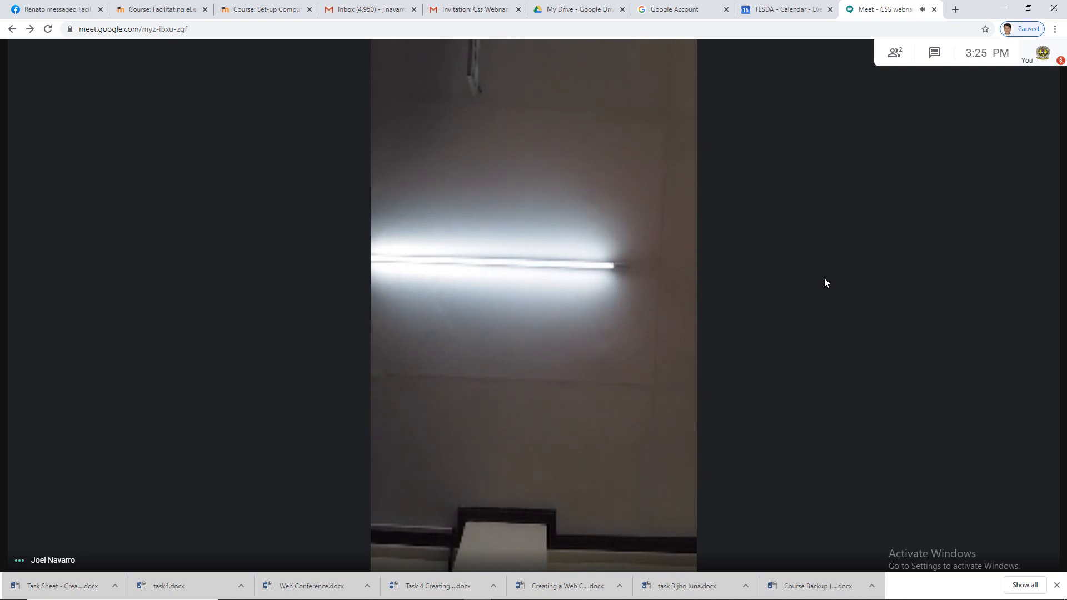
{"action": "left_click", "coordinate": [788, 18]}
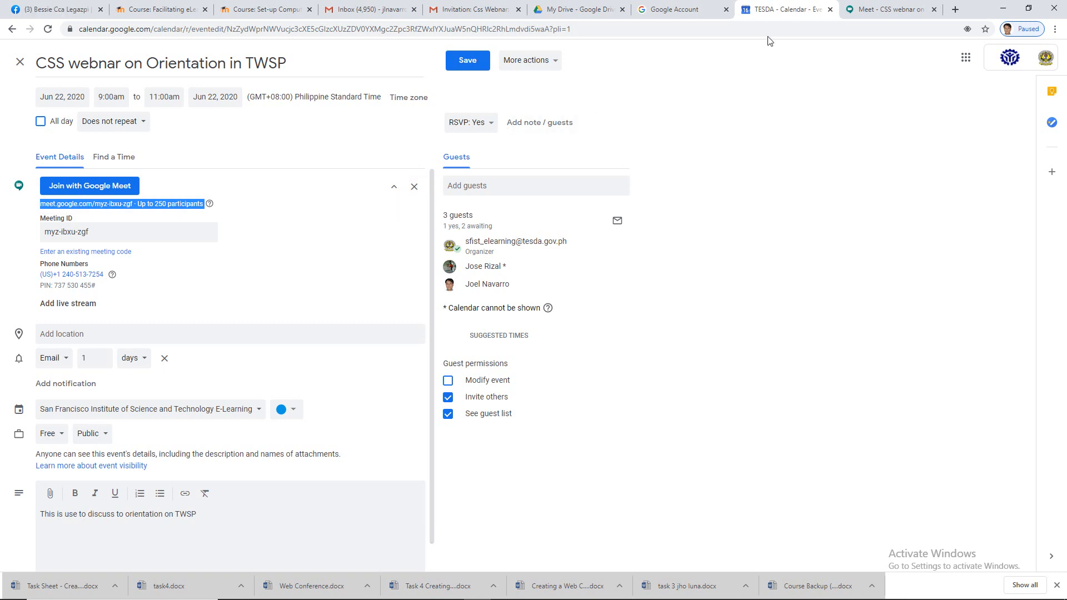
{"action": "left_click", "coordinate": [873, 10]}
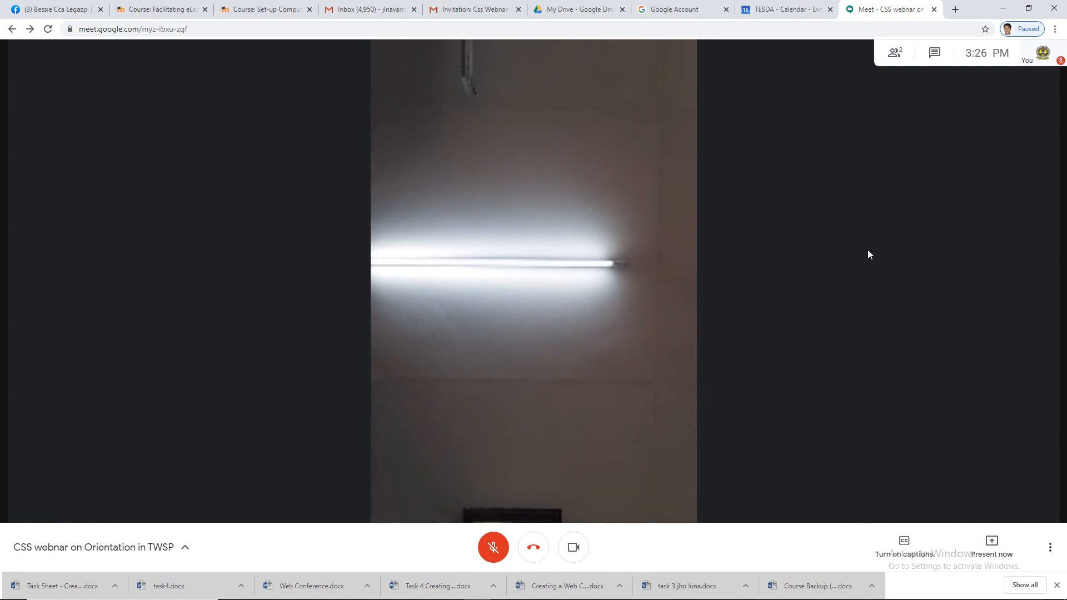
{"action": "left_click", "coordinate": [800, 11]}
{"action": "left_click", "coordinate": [861, 10]}
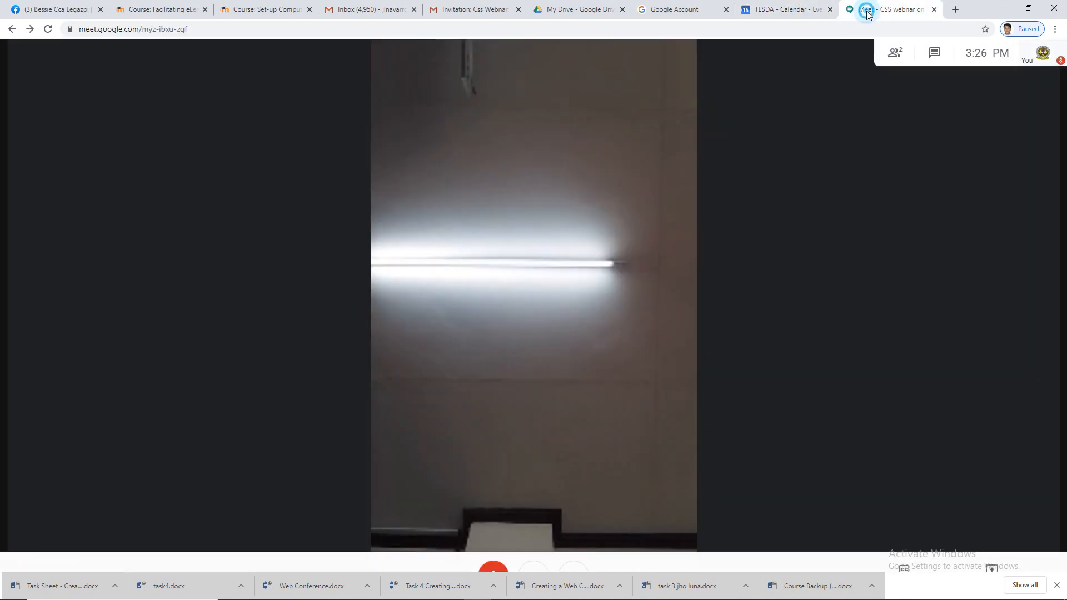
{"action": "left_click", "coordinate": [772, 17]}
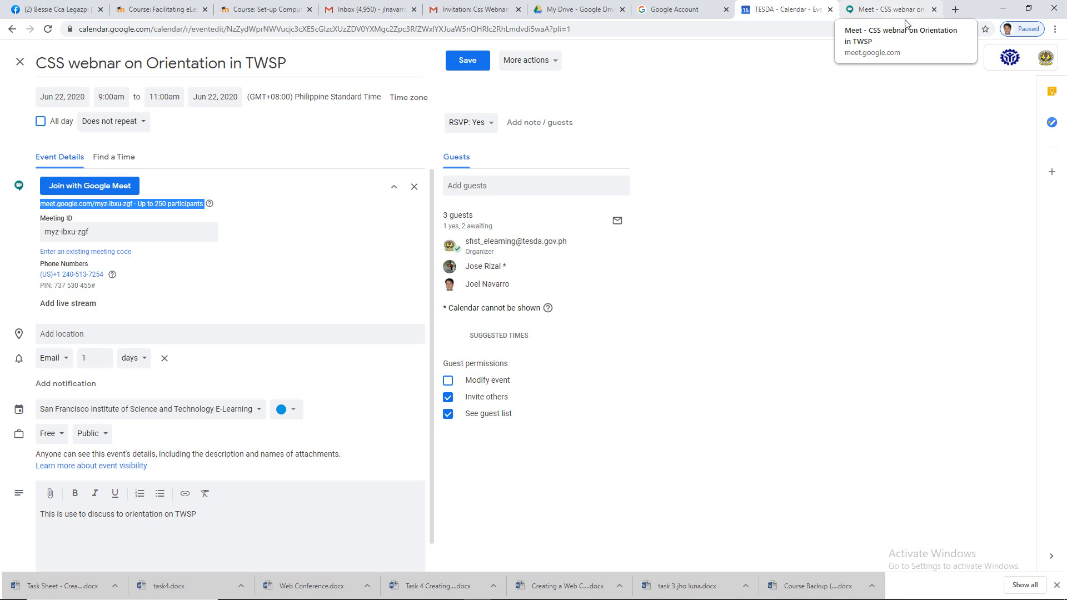
{"action": "left_click", "coordinate": [889, 17]}
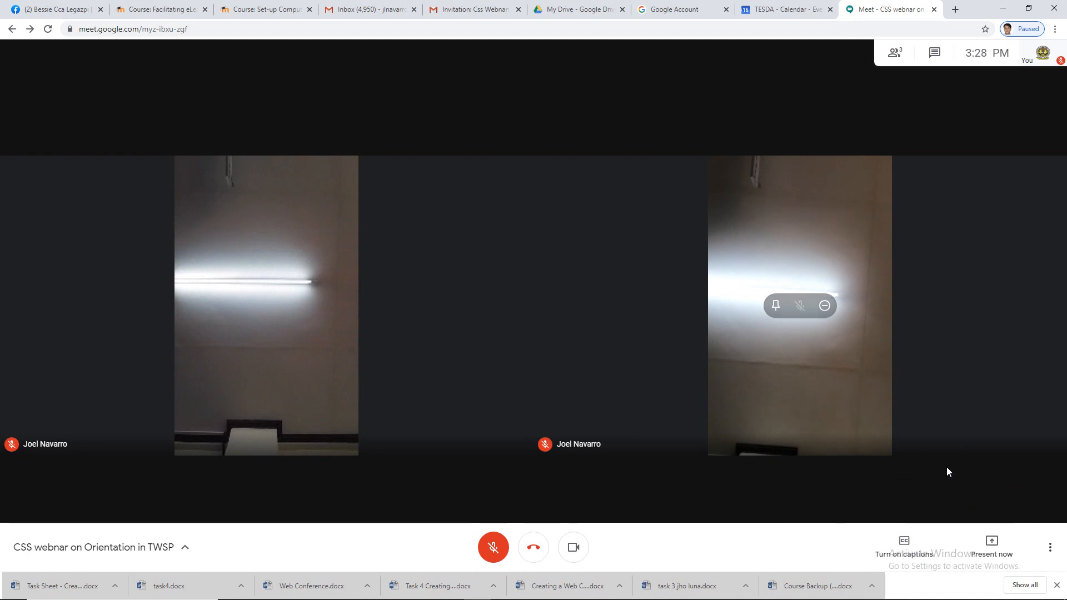
Try the Sidebar layout for the meeting and switch back to Tiled
{"action": "left_click", "coordinate": [1048, 551]}
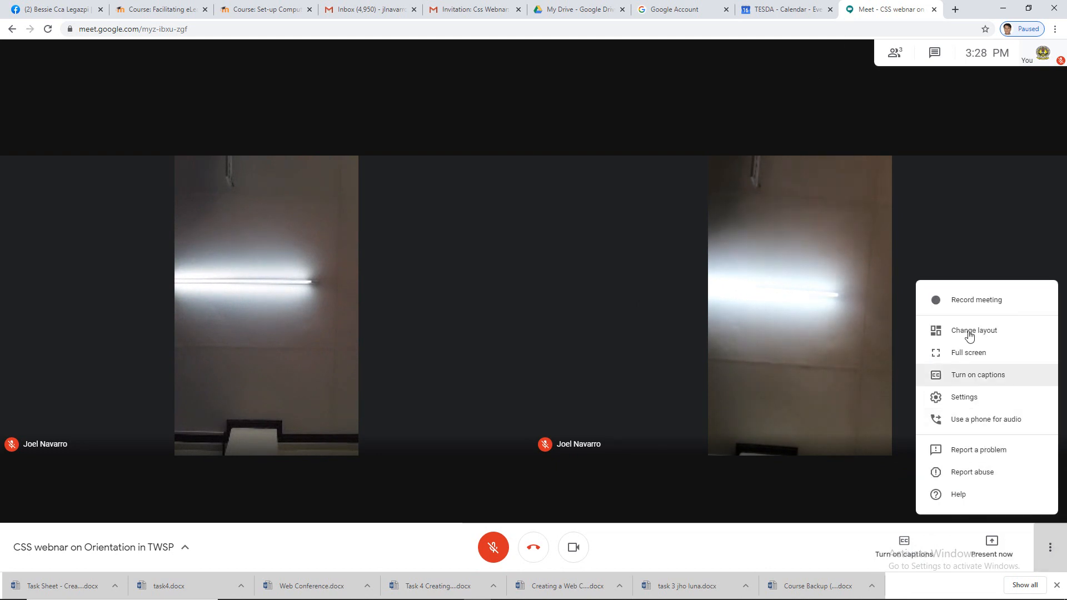
{"action": "left_click", "coordinate": [969, 330]}
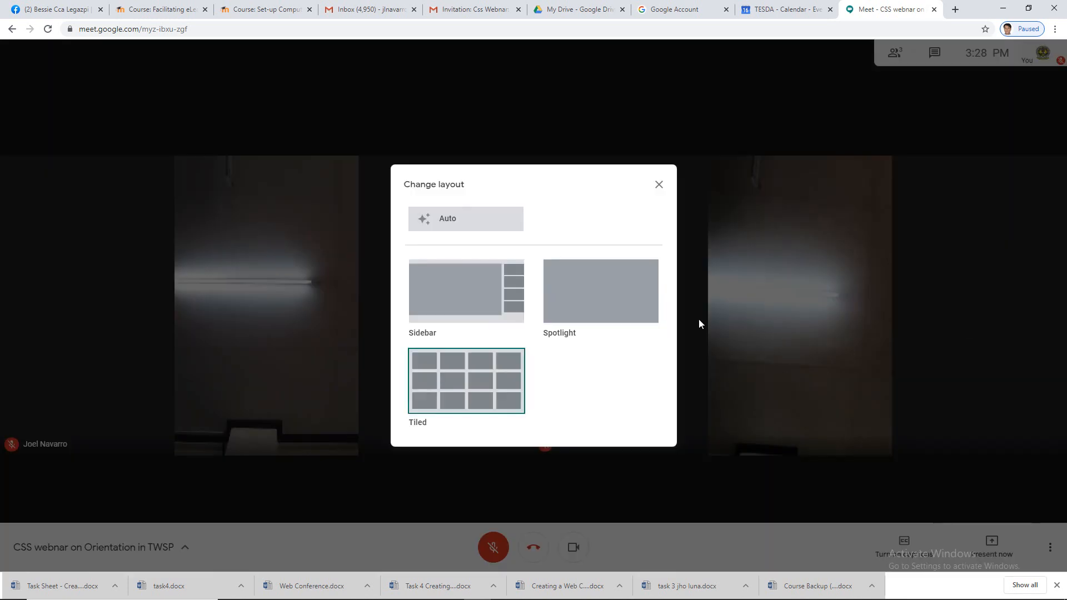
{"action": "left_click", "coordinate": [499, 294]}
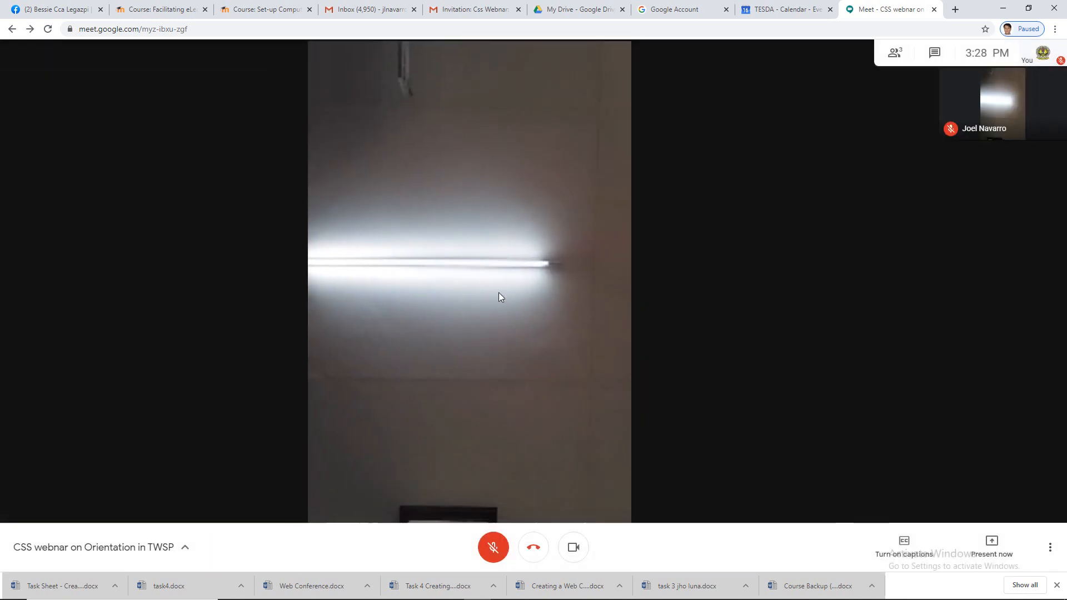
{"action": "left_click", "coordinate": [1049, 549]}
{"action": "left_click", "coordinate": [964, 332]}
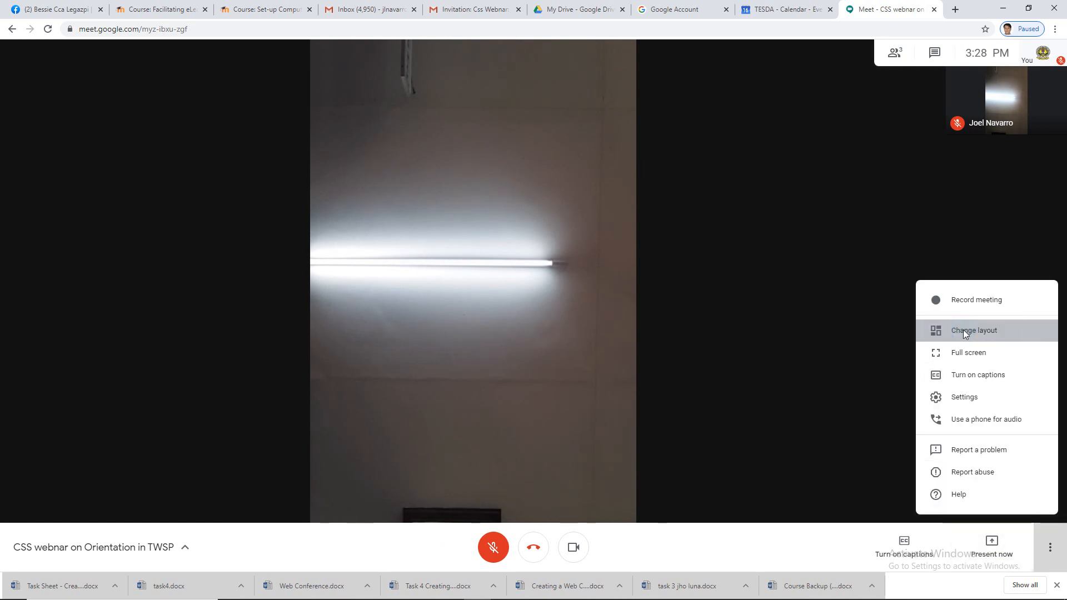
{"action": "left_click", "coordinate": [488, 382]}
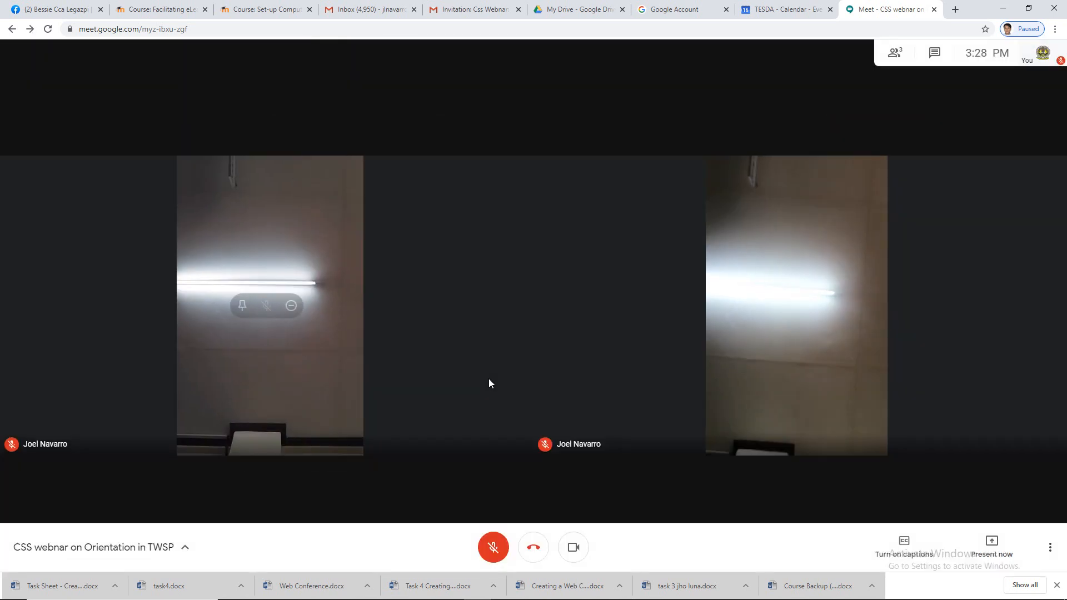
Start recording the meeting and accept the request to obtain the participants' consent
{"action": "left_click", "coordinate": [1050, 549]}
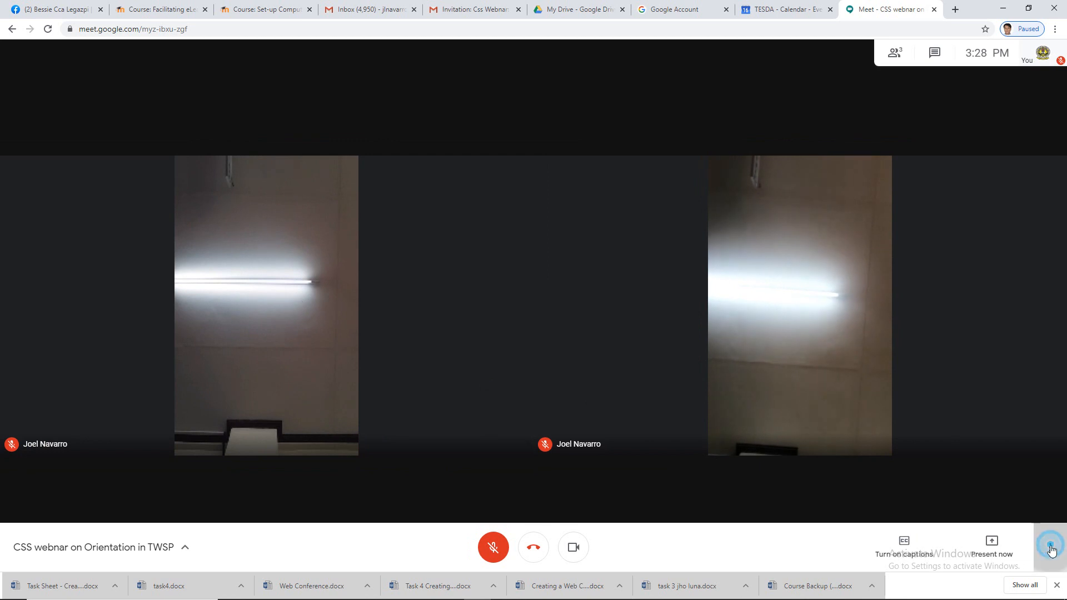
{"action": "left_click", "coordinate": [972, 302]}
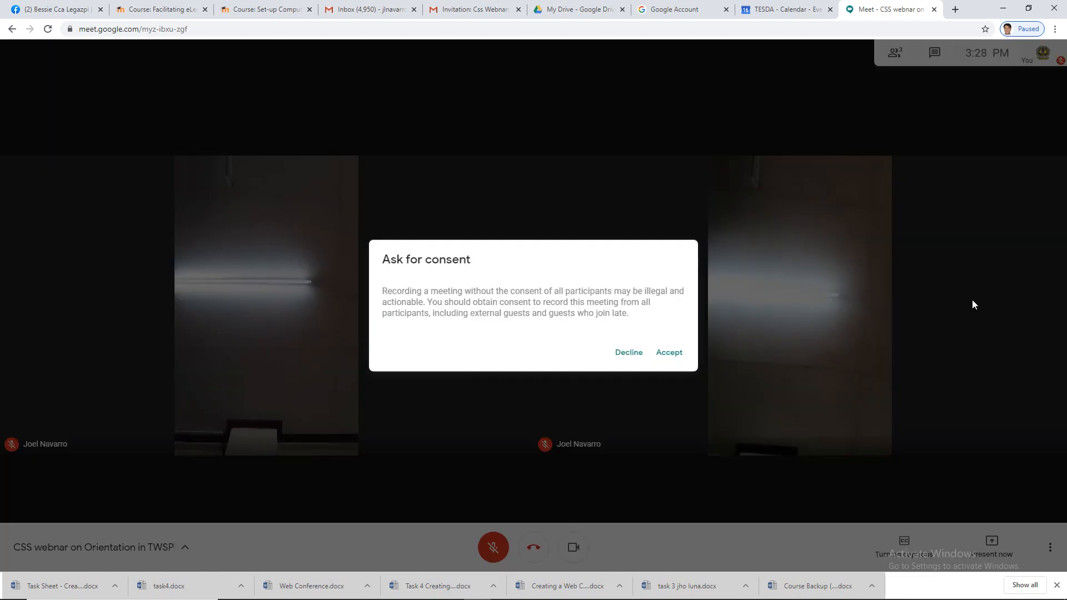
{"action": "left_click", "coordinate": [673, 355]}
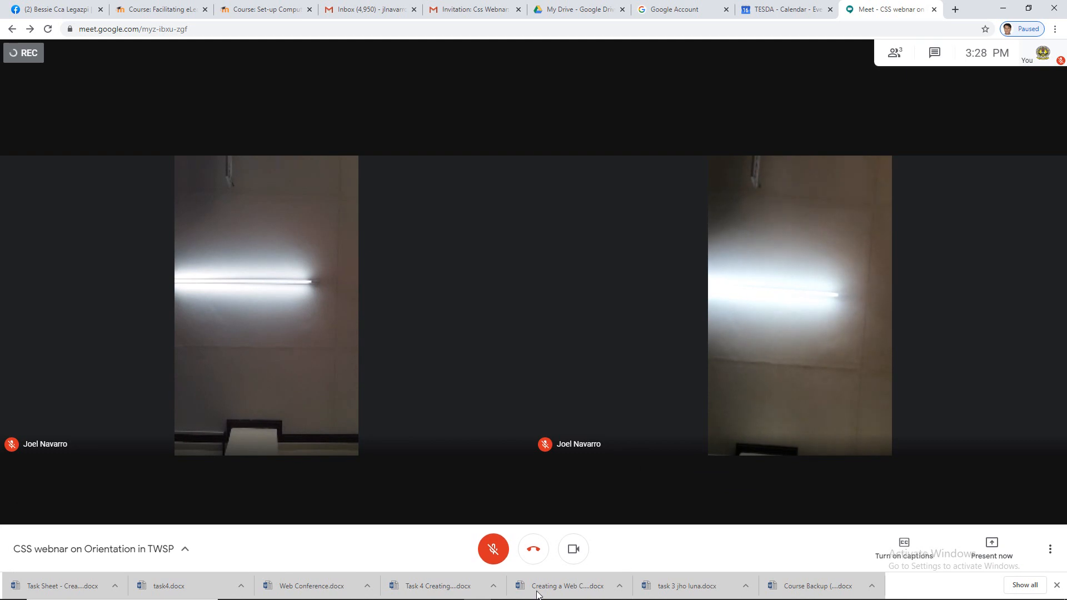
Open the downloaded task4.docx in Word, minimizing the windows in front of it, and dismiss the Office activation wizard
{"action": "left_click", "coordinate": [200, 582]}
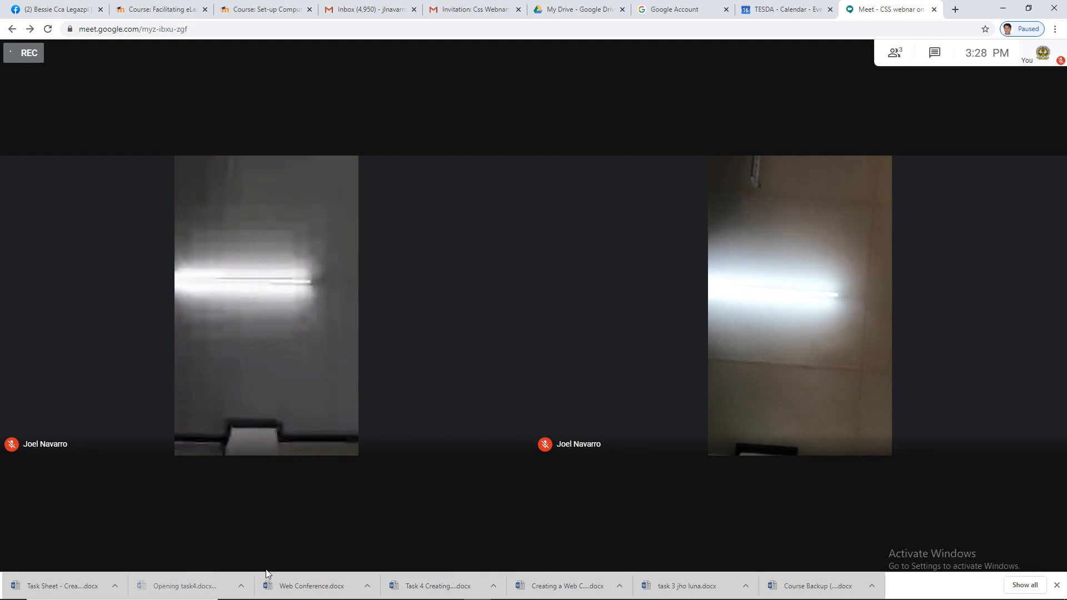
{"action": "left_click", "coordinate": [1003, 8]}
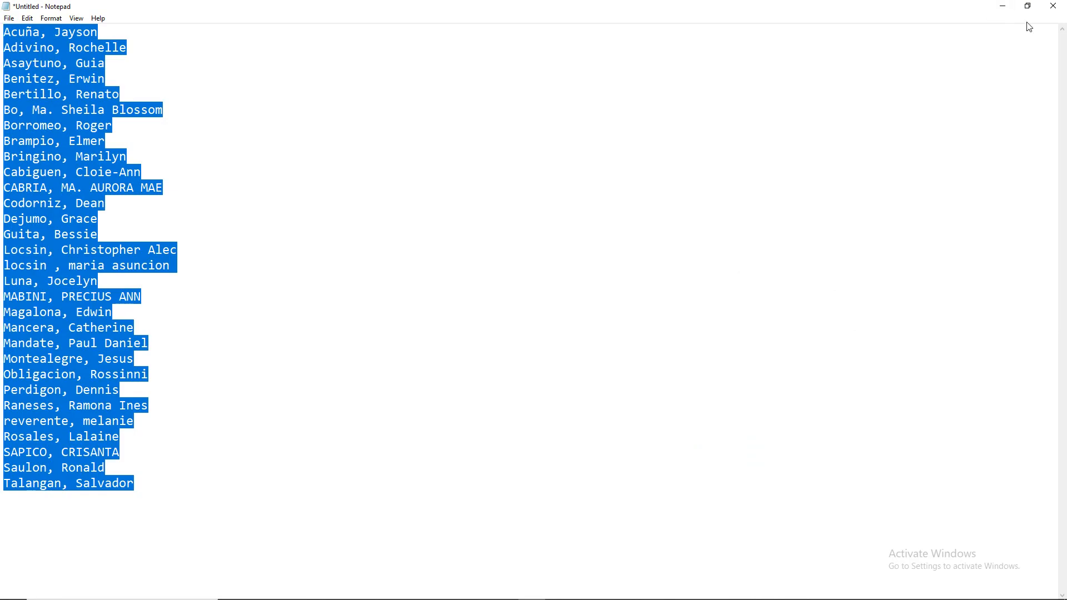
{"action": "left_click", "coordinate": [1003, 7]}
{"action": "left_click", "coordinate": [1004, 9]}
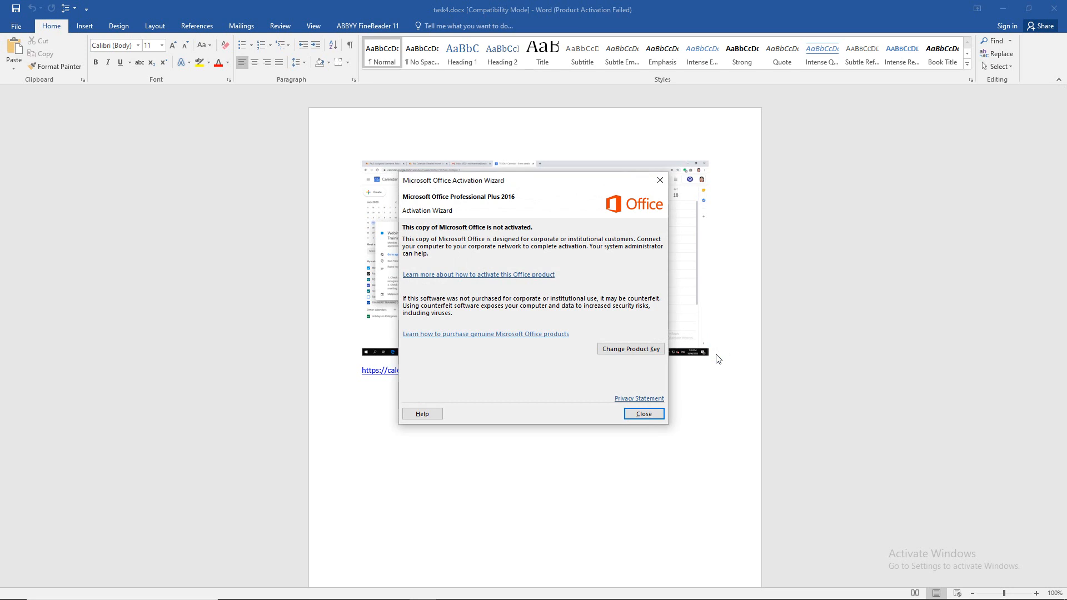
{"action": "left_click", "coordinate": [645, 414]}
Paste the Meet meeting screenshot on a new line below the calendar picture and add an empty line after it
{"action": "left_click", "coordinate": [716, 355]}
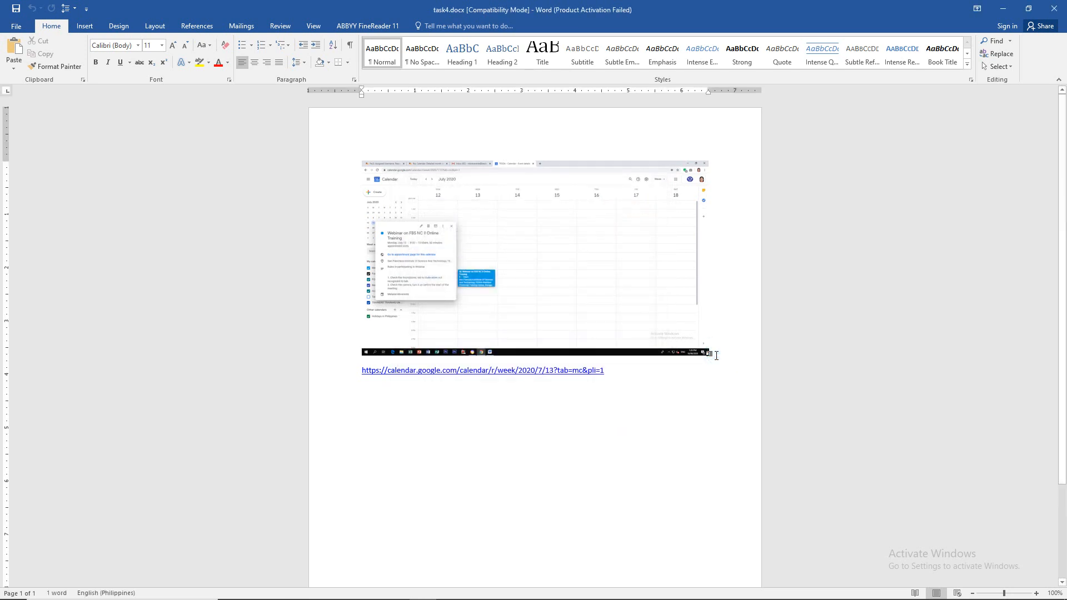
{"action": "key", "text": "Return"}
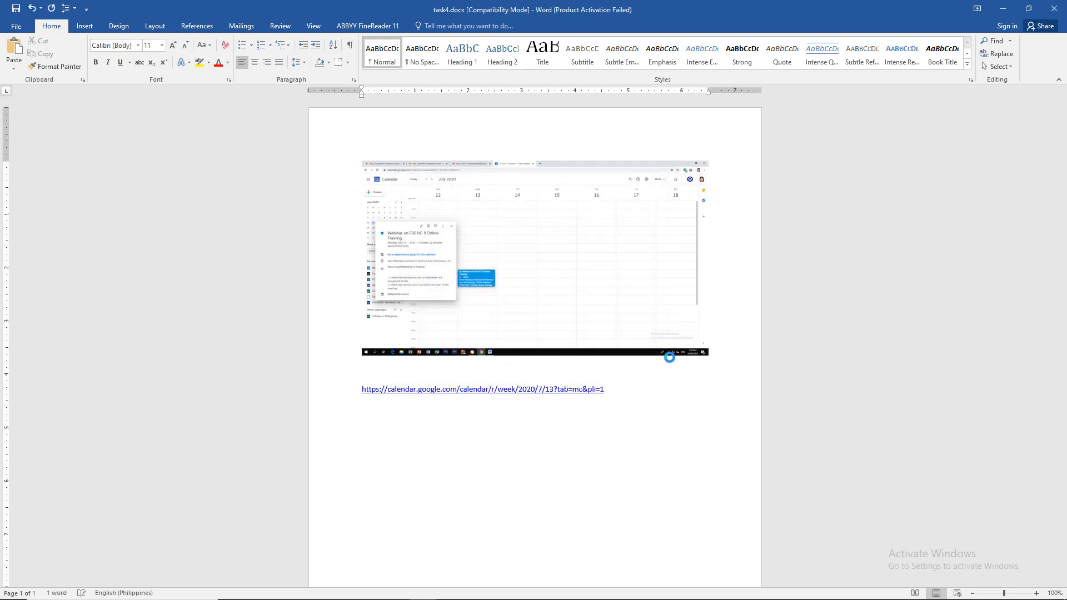
{"action": "key", "text": "ctrl+v"}
{"action": "left_click", "coordinate": [646, 440]}
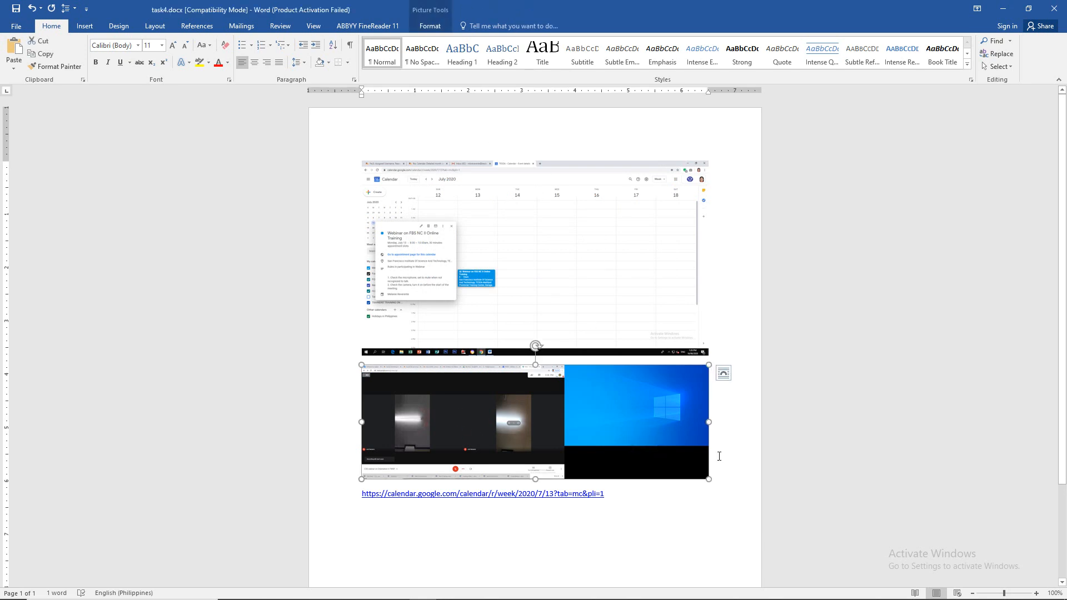
{"action": "left_click", "coordinate": [731, 470]}
{"action": "key", "text": "Return"}
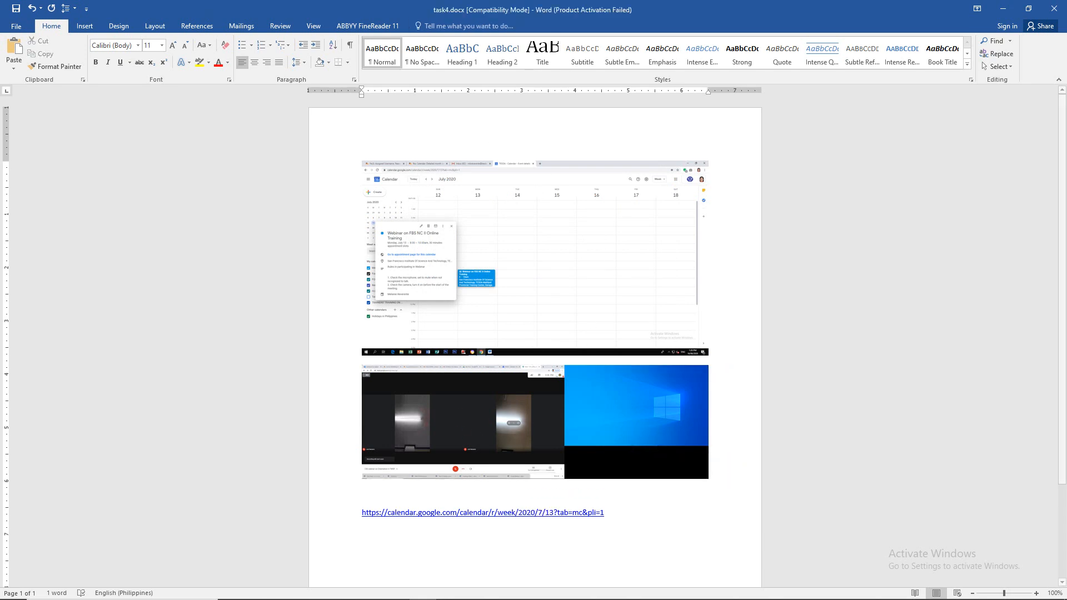
Switch to Chrome and capture the Moodle course page showing the webinar label under LO4 Test network Devices
{"action": "left_click", "coordinate": [478, 590]}
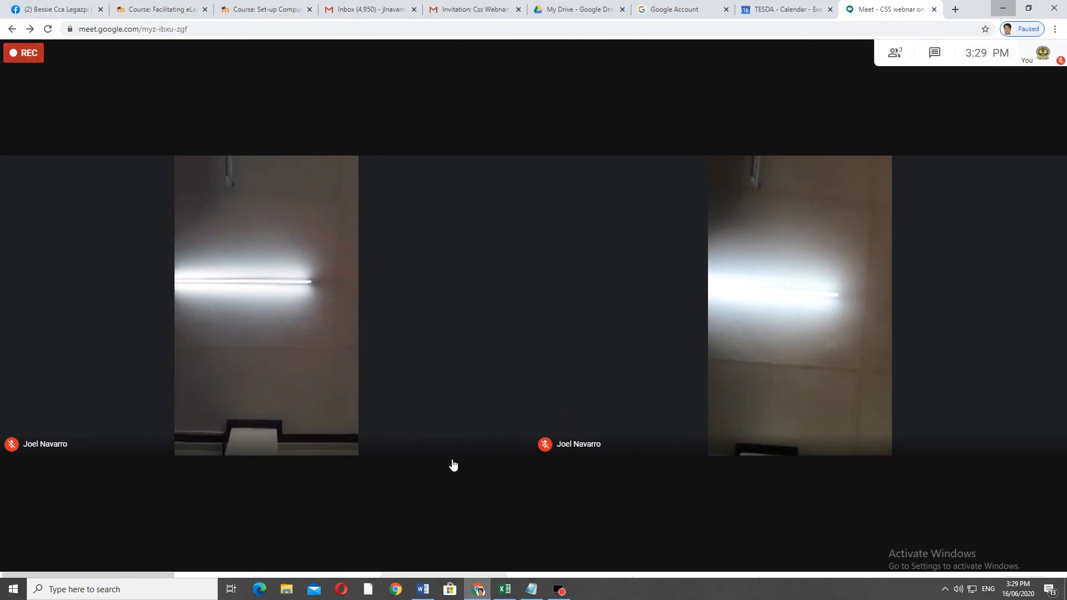
{"action": "left_click", "coordinate": [763, 10]}
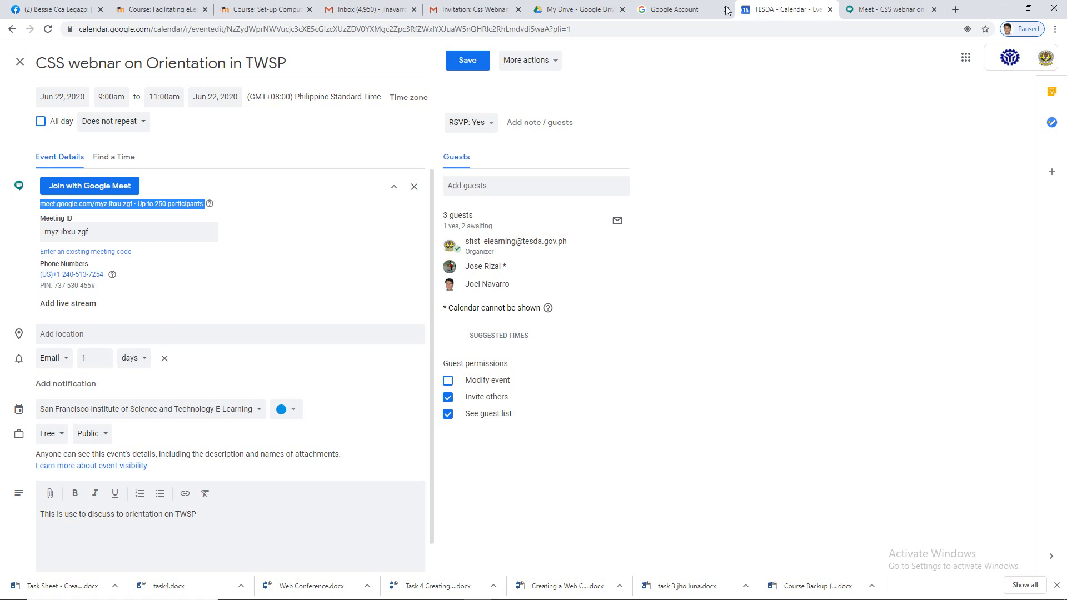
{"action": "left_click", "coordinate": [178, 10]}
{"action": "left_click", "coordinate": [230, 11]}
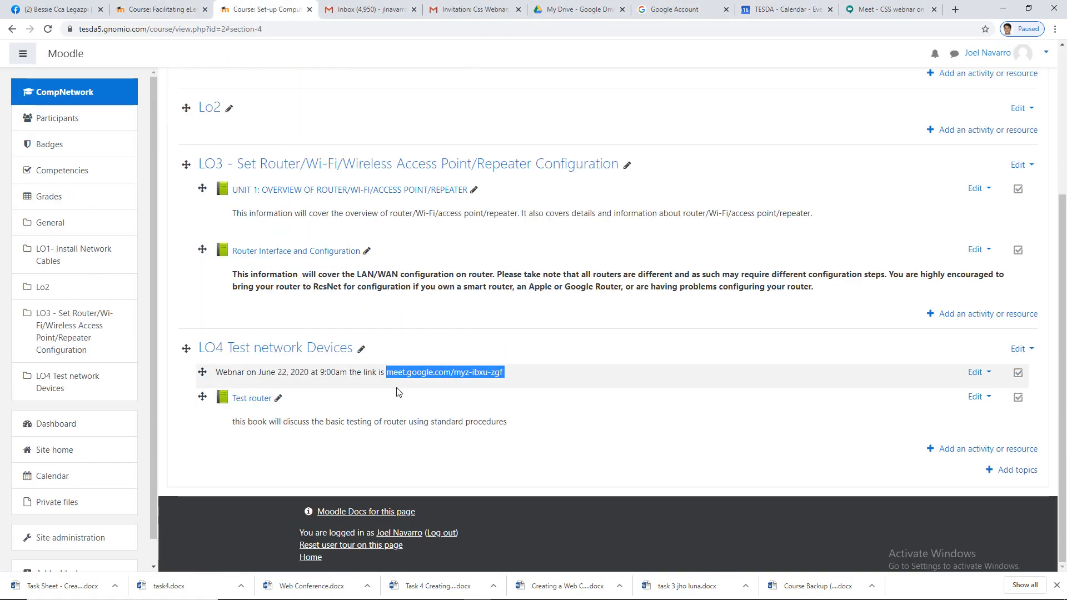
{"action": "left_click", "coordinate": [510, 405]}
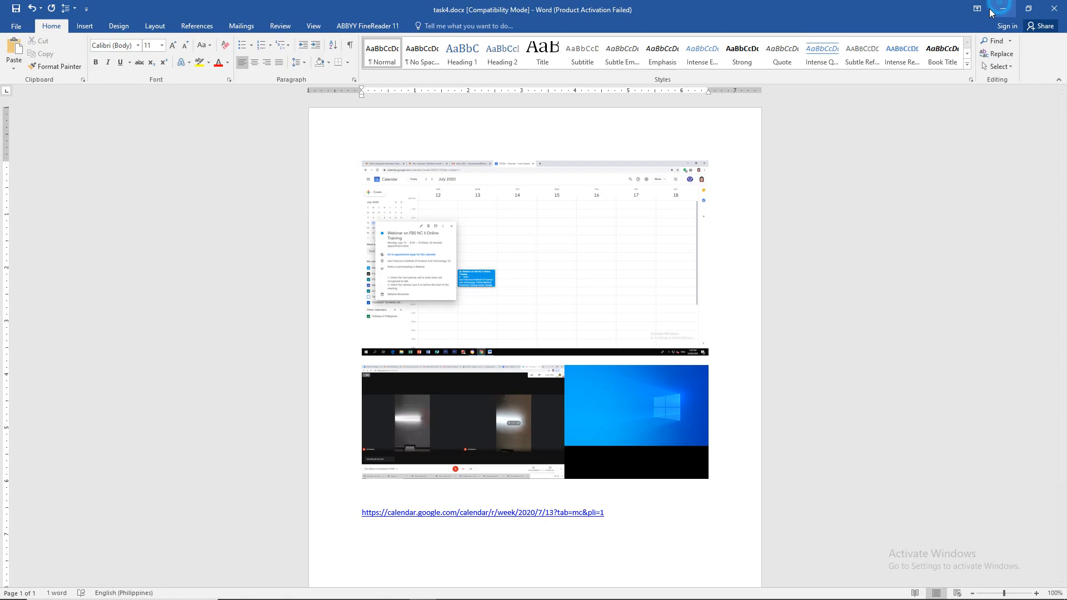
Back in Word, paste the Moodle course page screenshot below the Meet screenshot and select the calendar picture
{"action": "left_click", "coordinate": [998, 8]}
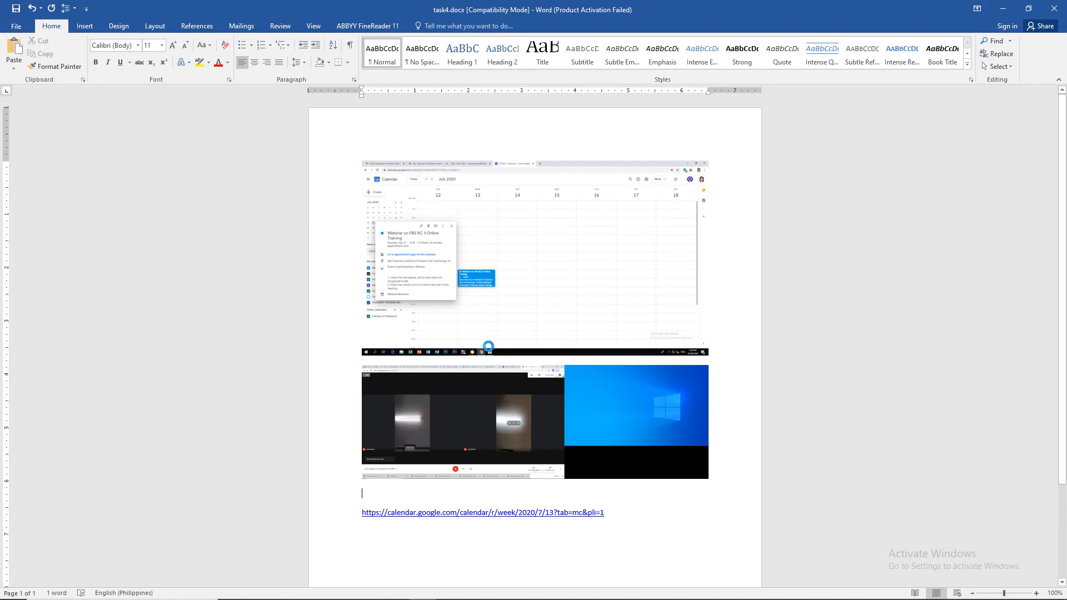
{"action": "key", "text": "ctrl+v"}
{"action": "scroll", "coordinate": [486, 410], "scroll_direction": "down", "scroll_amount": 3}
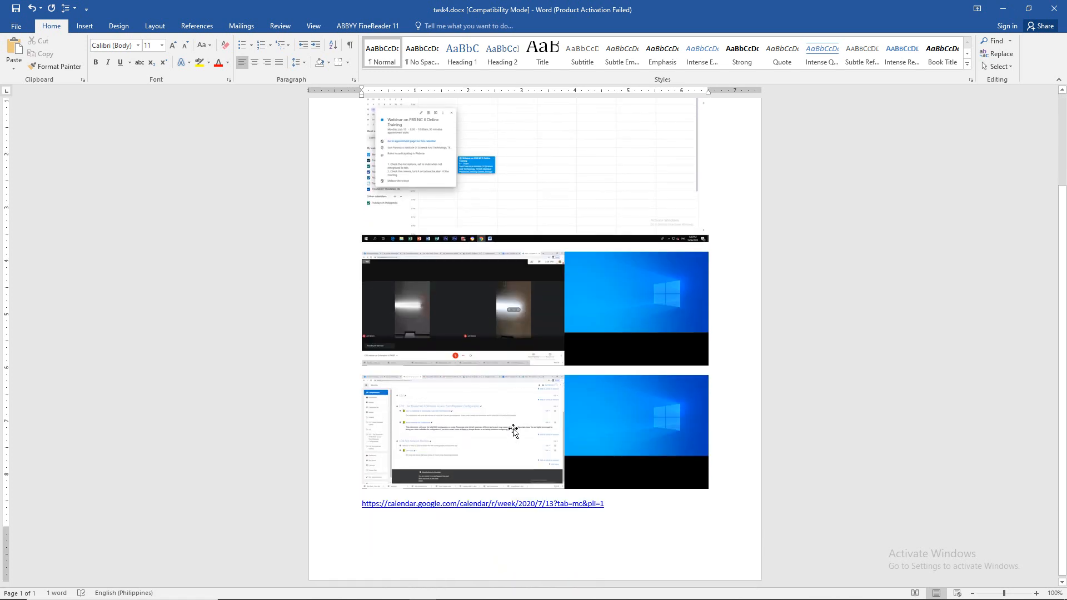
{"action": "left_click", "coordinate": [587, 422]}
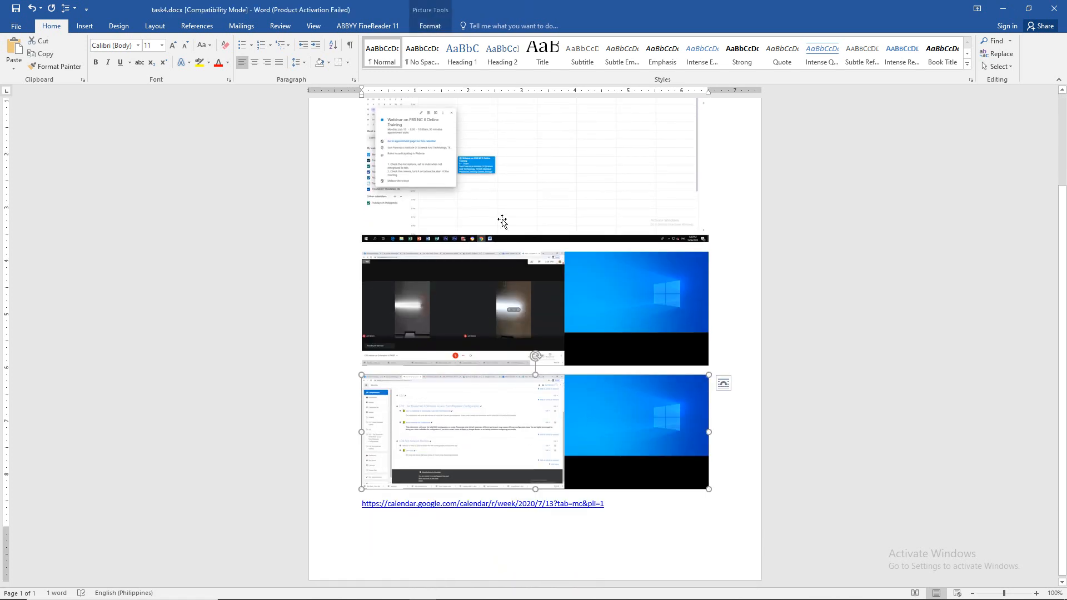
{"action": "left_click", "coordinate": [419, 239]}
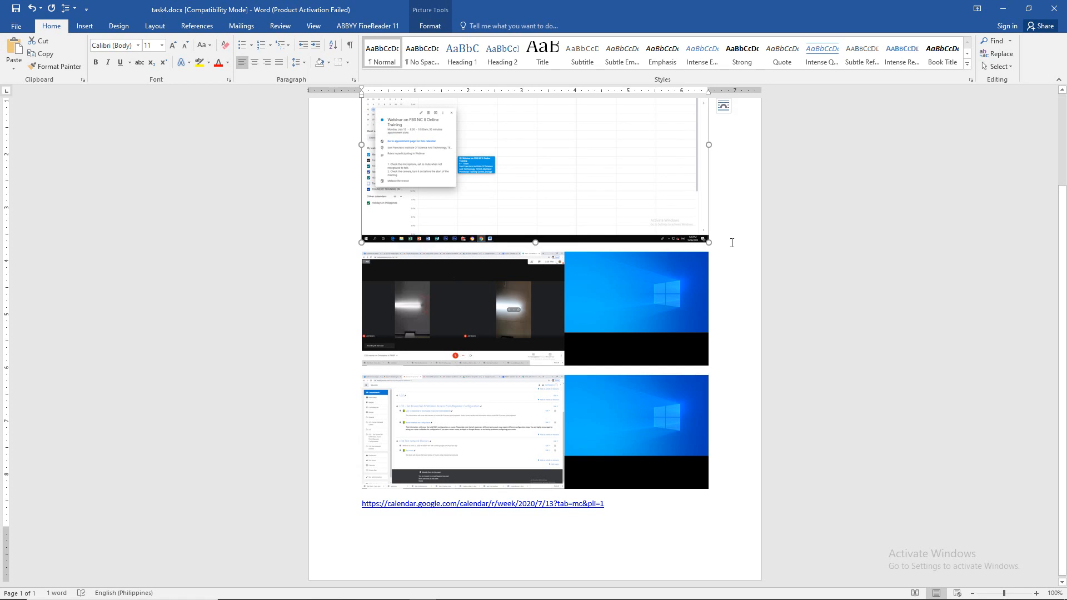